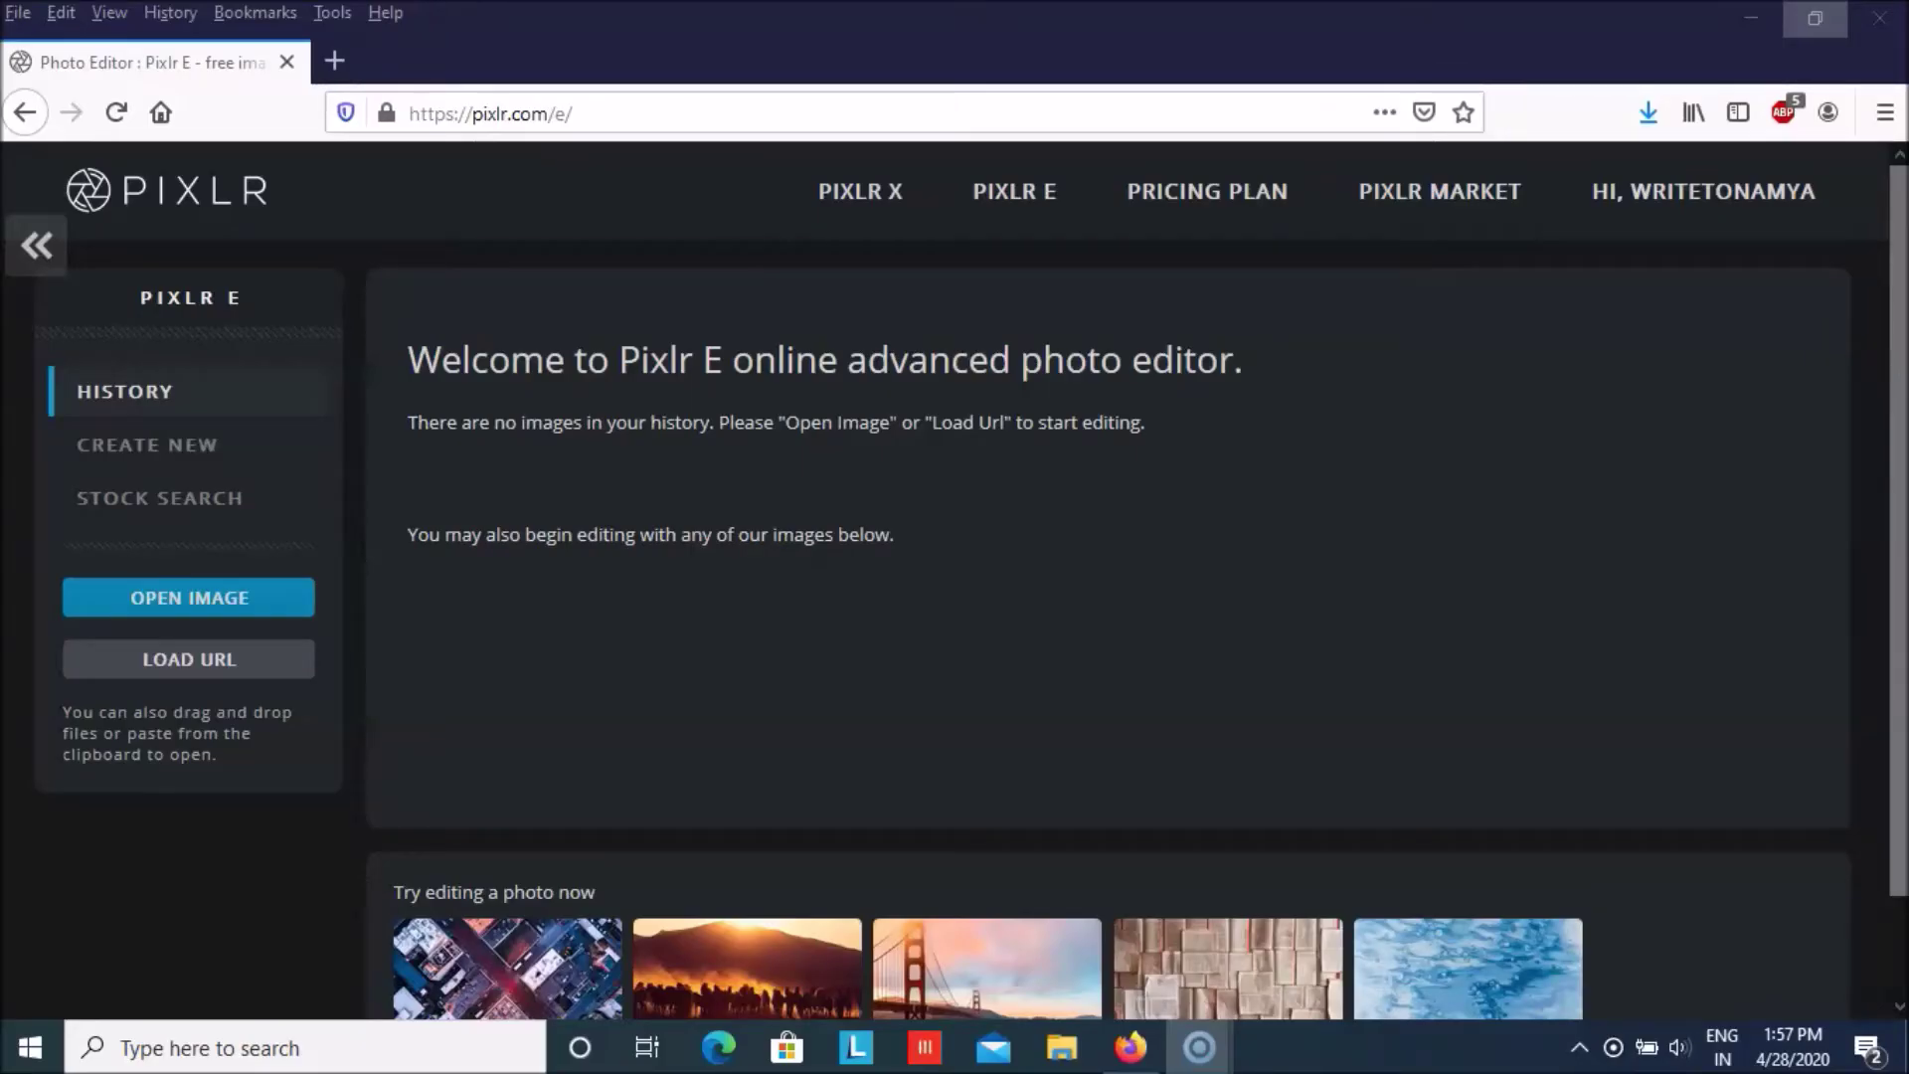
Open eye.jpg from the Images folder in the editor.
{"action": "scroll", "coordinate": [1488, 469], "scroll_direction": "down", "scroll_amount": 2}
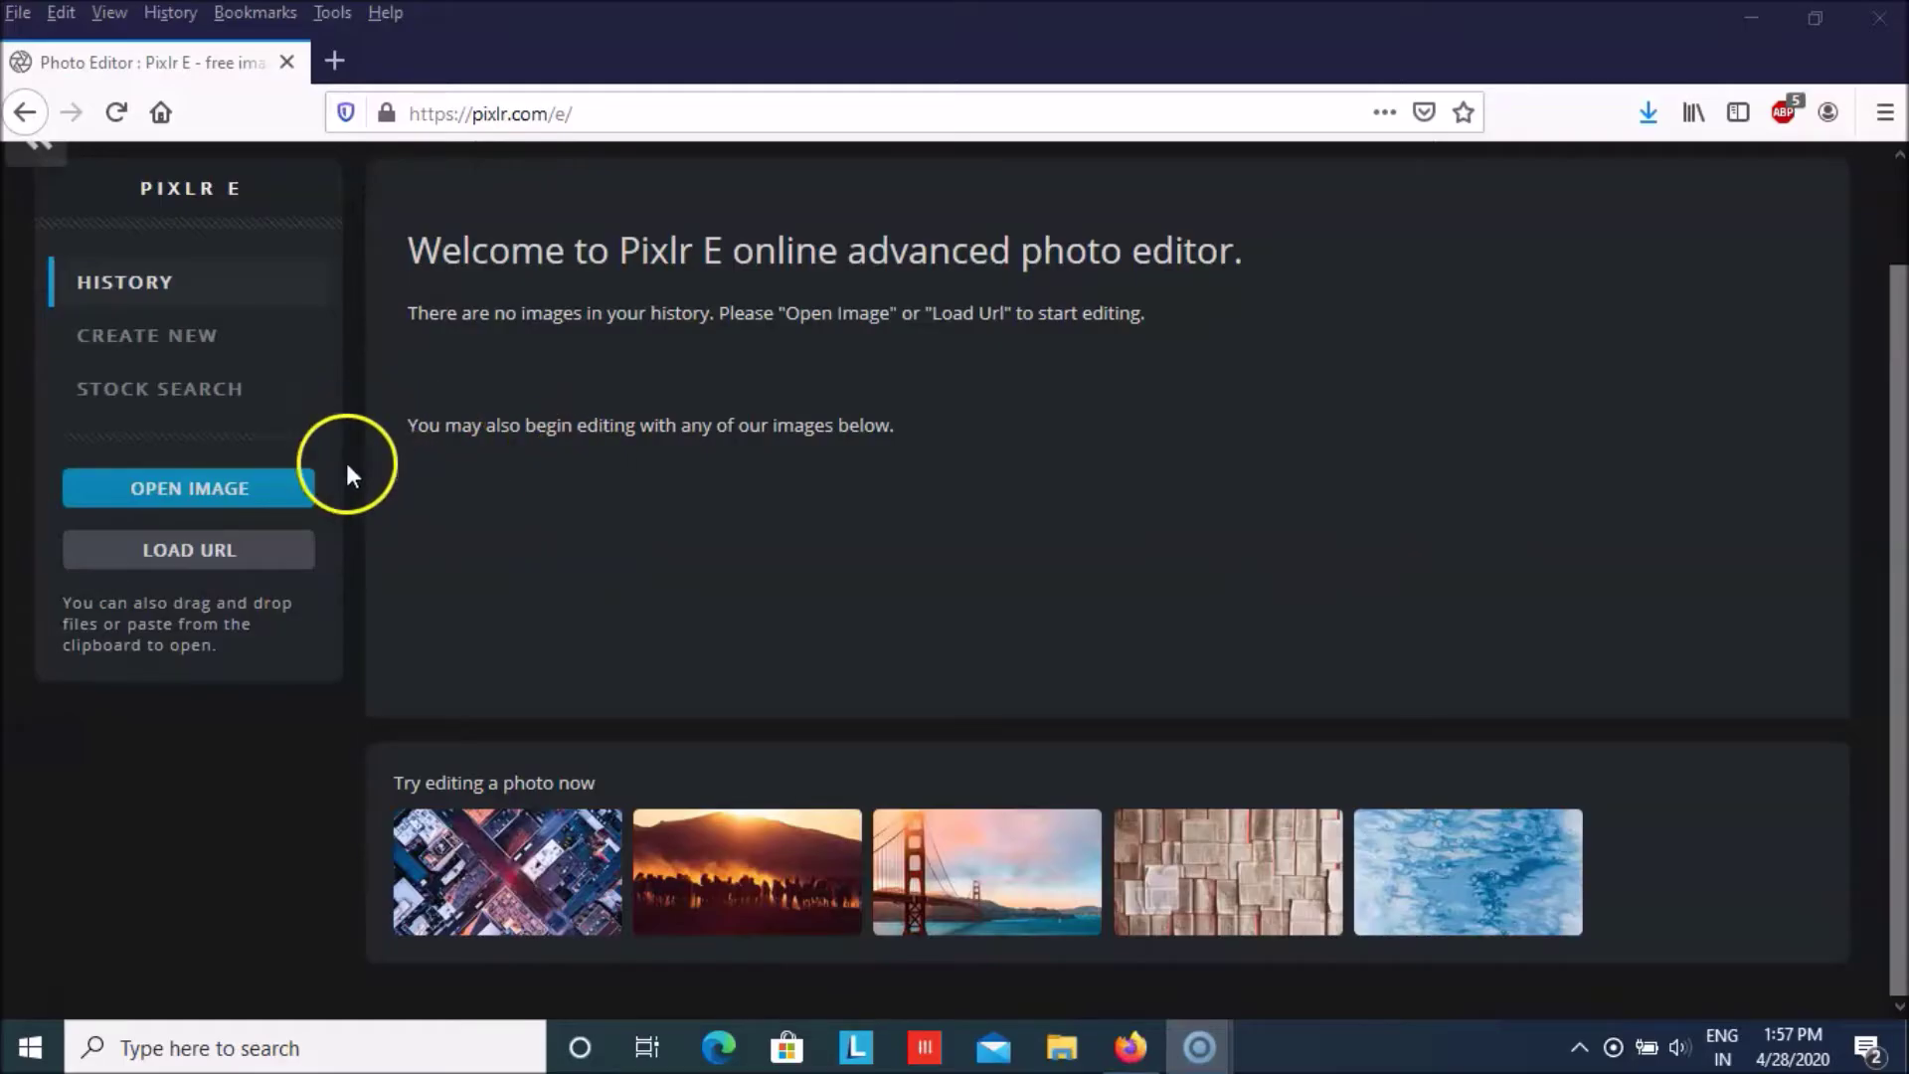
{"action": "left_click", "coordinate": [185, 487]}
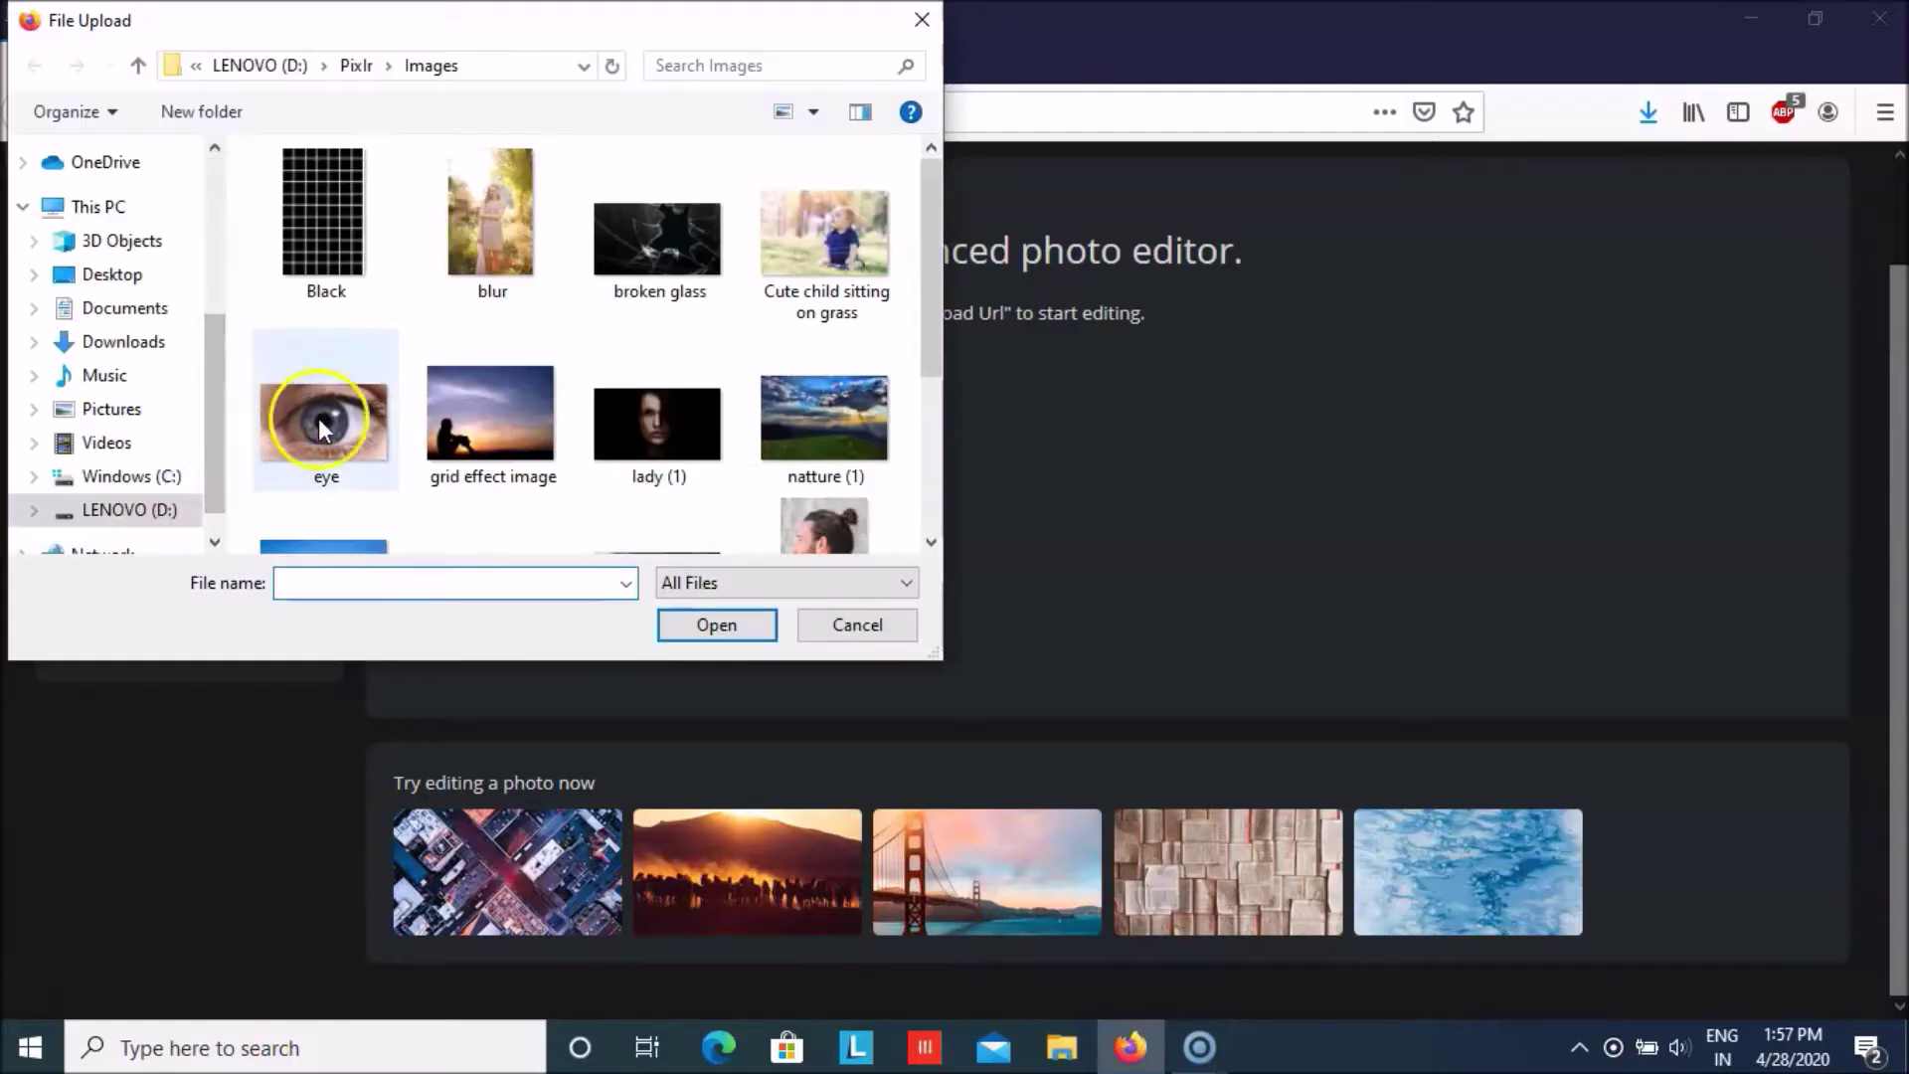
{"action": "left_click", "coordinate": [318, 418]}
{"action": "left_click", "coordinate": [723, 627]}
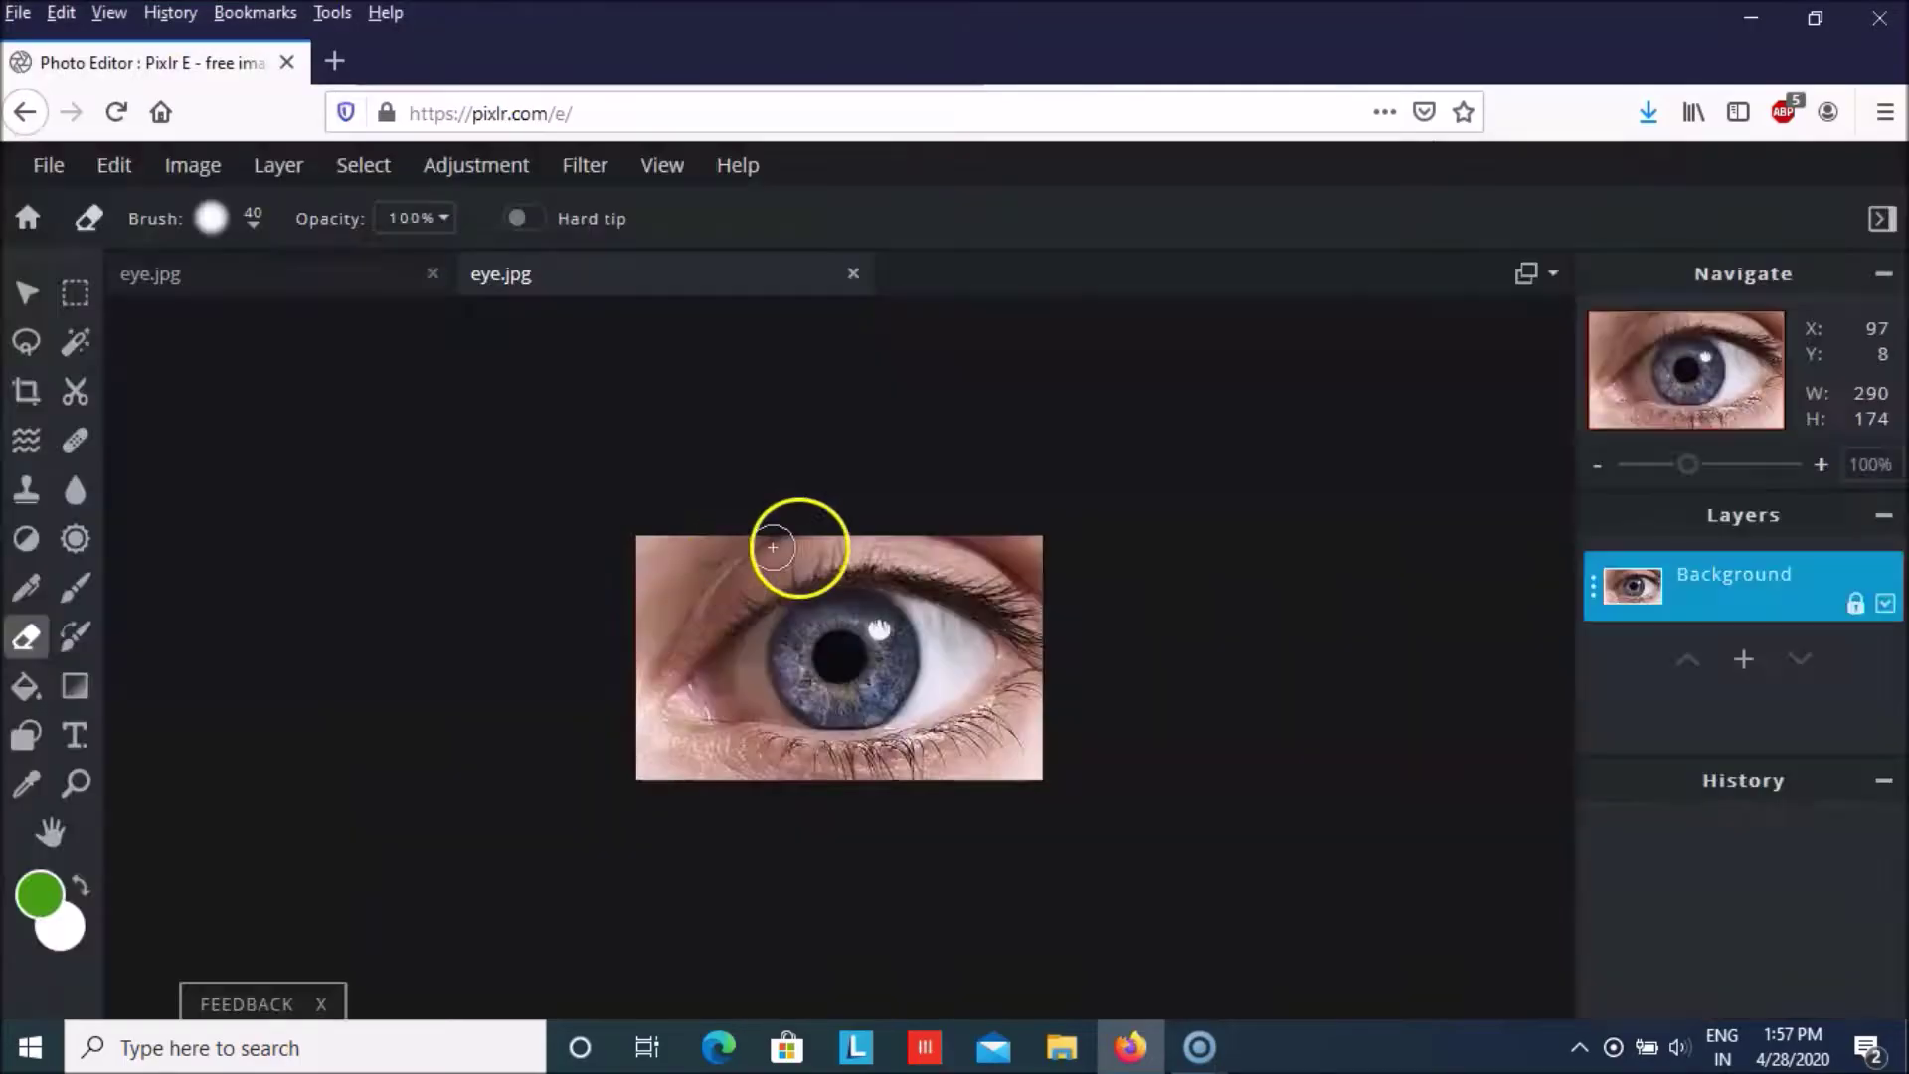
Switch to the Move tool and zoom in on the eye photo.
{"action": "scroll", "coordinate": [822, 576], "scroll_direction": "up", "scroll_amount": 1}
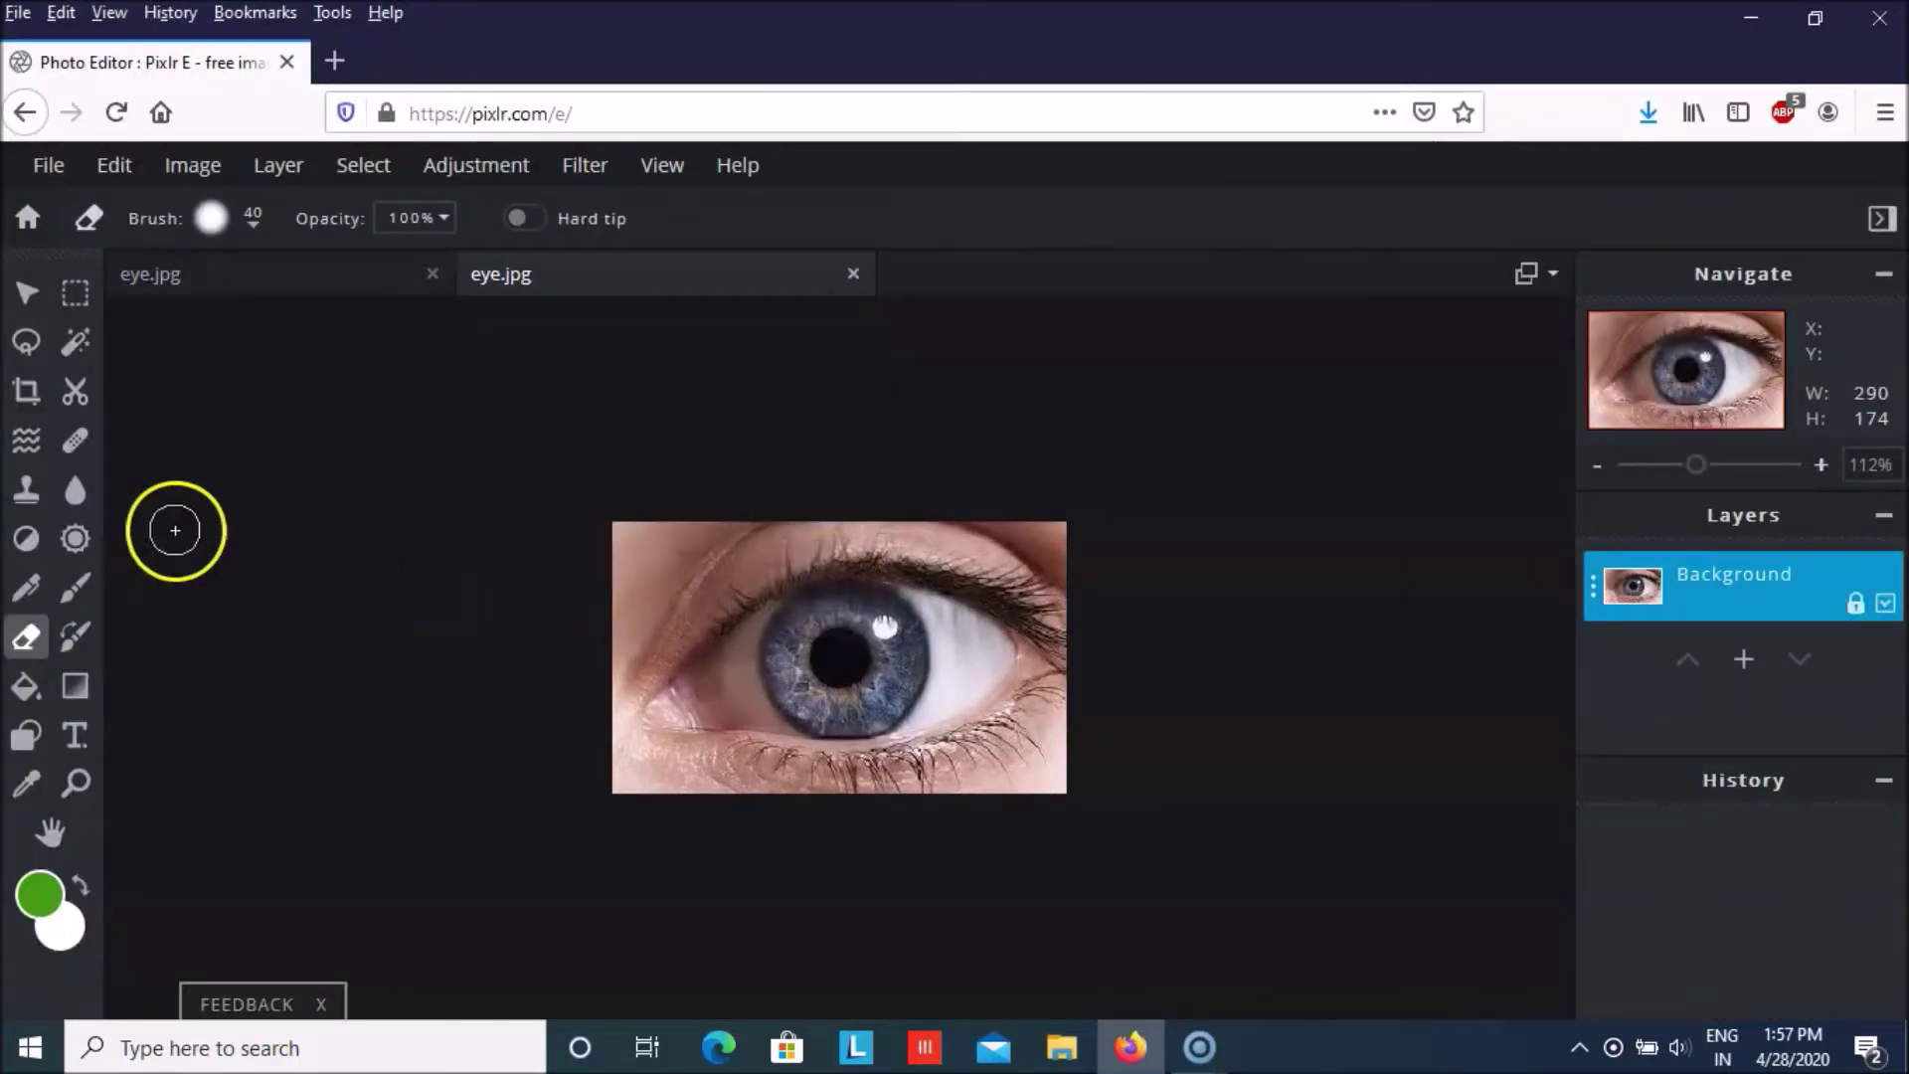
{"action": "left_click", "coordinate": [23, 292]}
{"action": "scroll", "coordinate": [1002, 682], "scroll_direction": "up", "scroll_amount": 3}
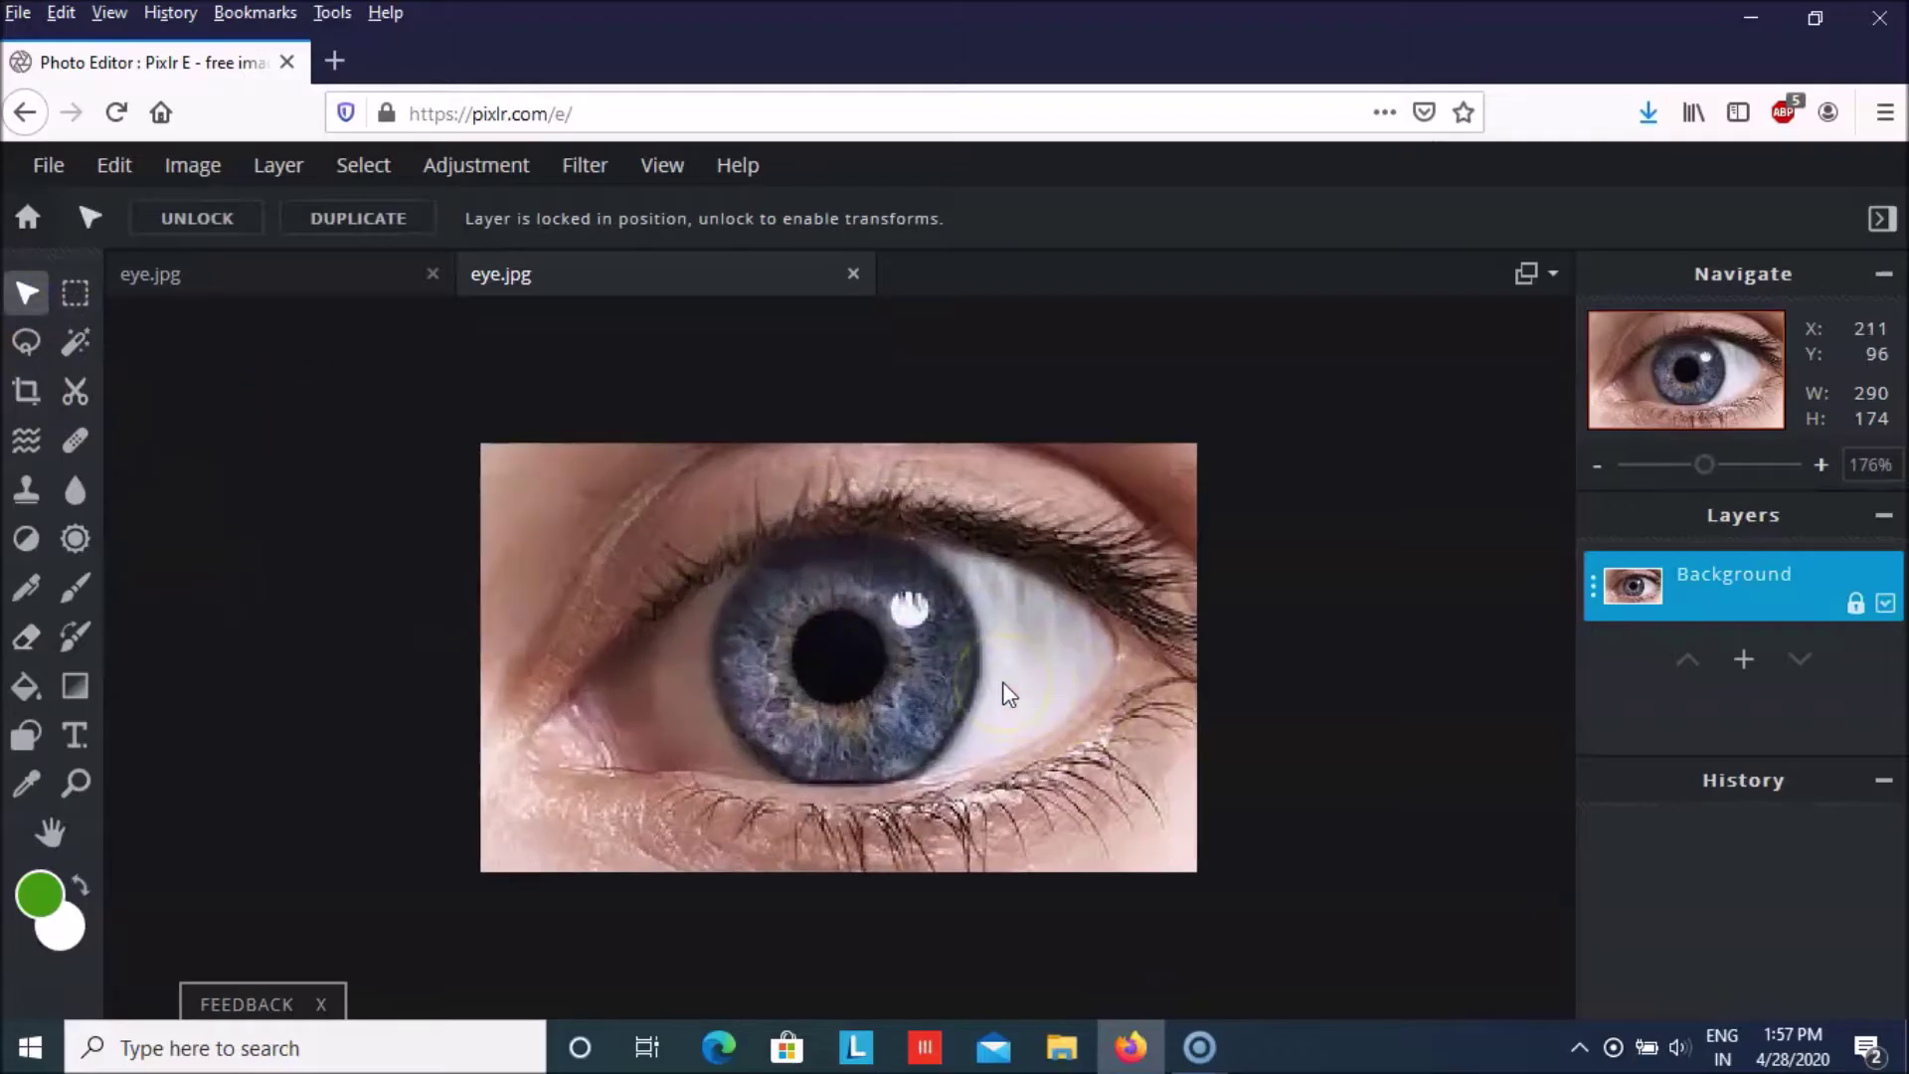
{"action": "scroll", "coordinate": [1002, 682], "scroll_direction": "up", "scroll_amount": 3}
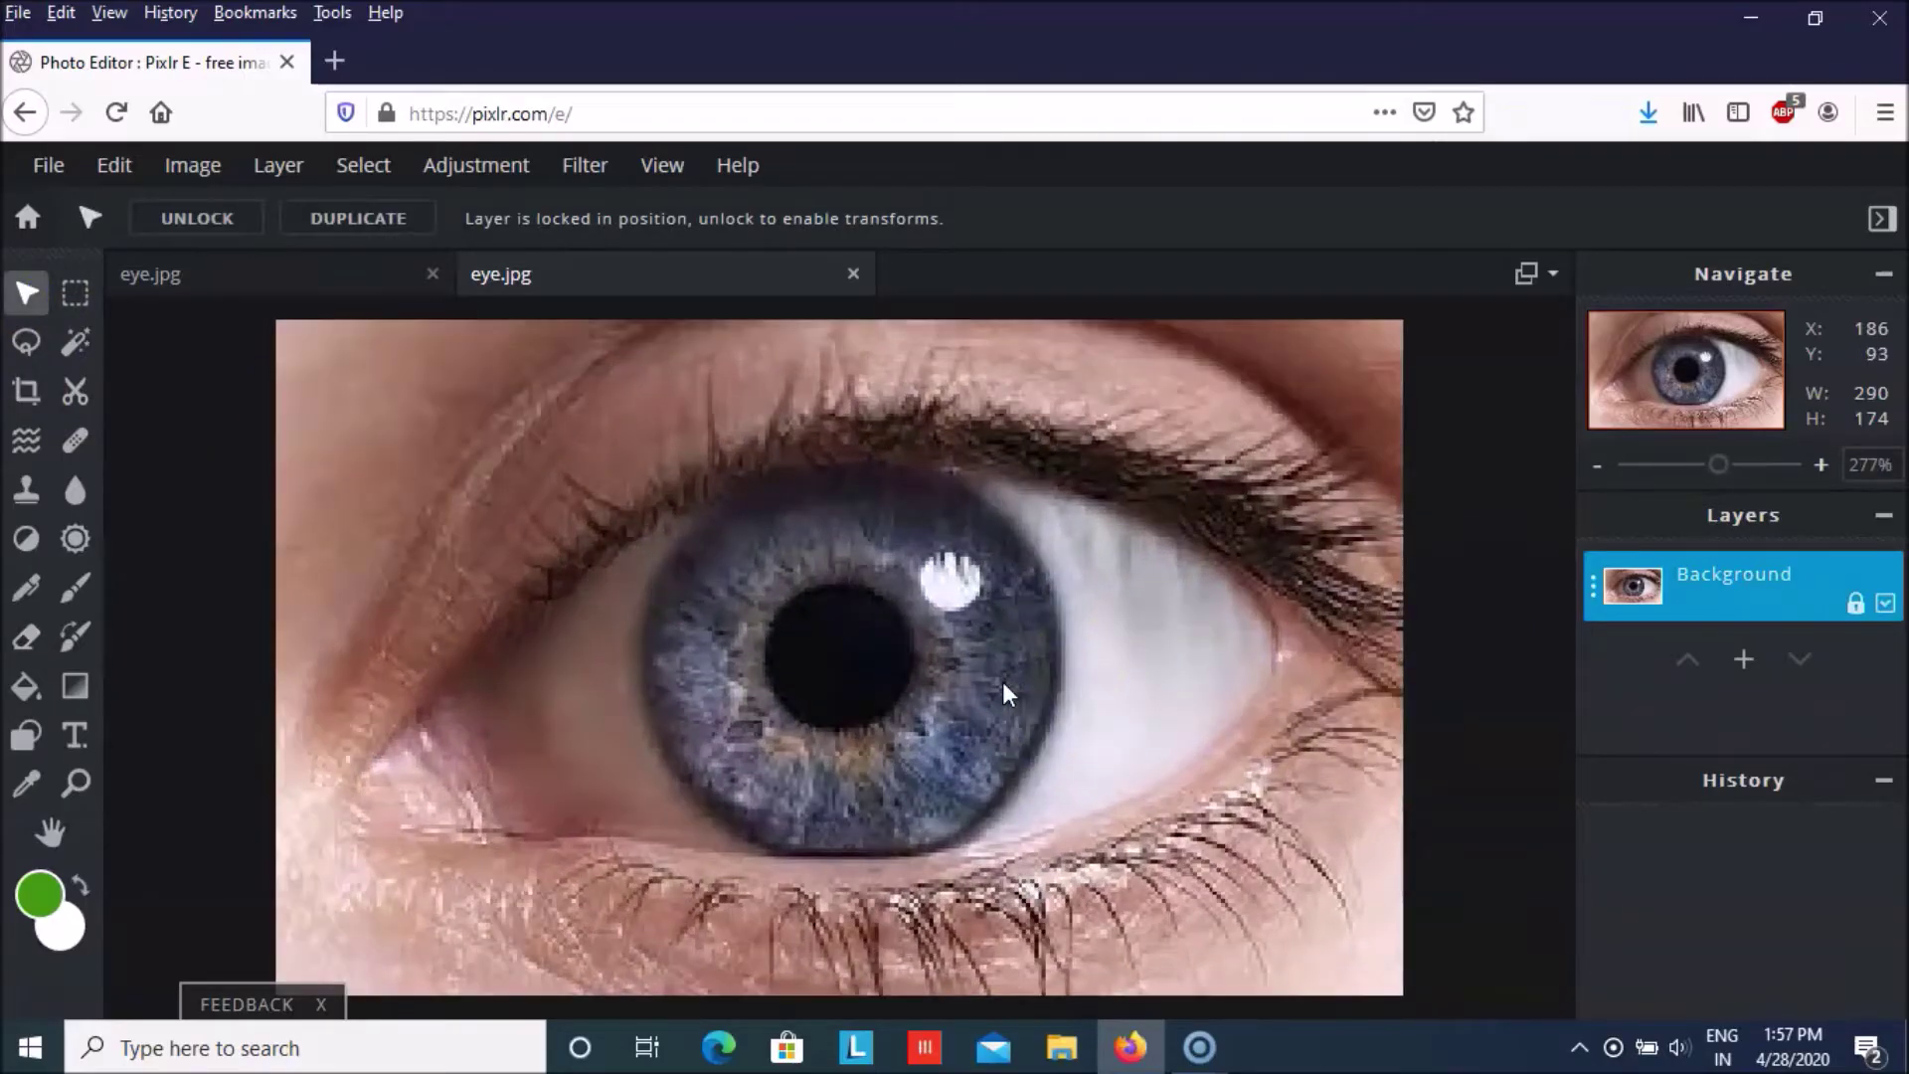
{"action": "scroll", "coordinate": [1002, 682], "scroll_direction": "up", "scroll_amount": 1}
{"action": "scroll", "coordinate": [1002, 682], "scroll_direction": "down", "scroll_amount": 1}
{"action": "scroll", "coordinate": [1002, 681], "scroll_direction": "down", "scroll_amount": 1}
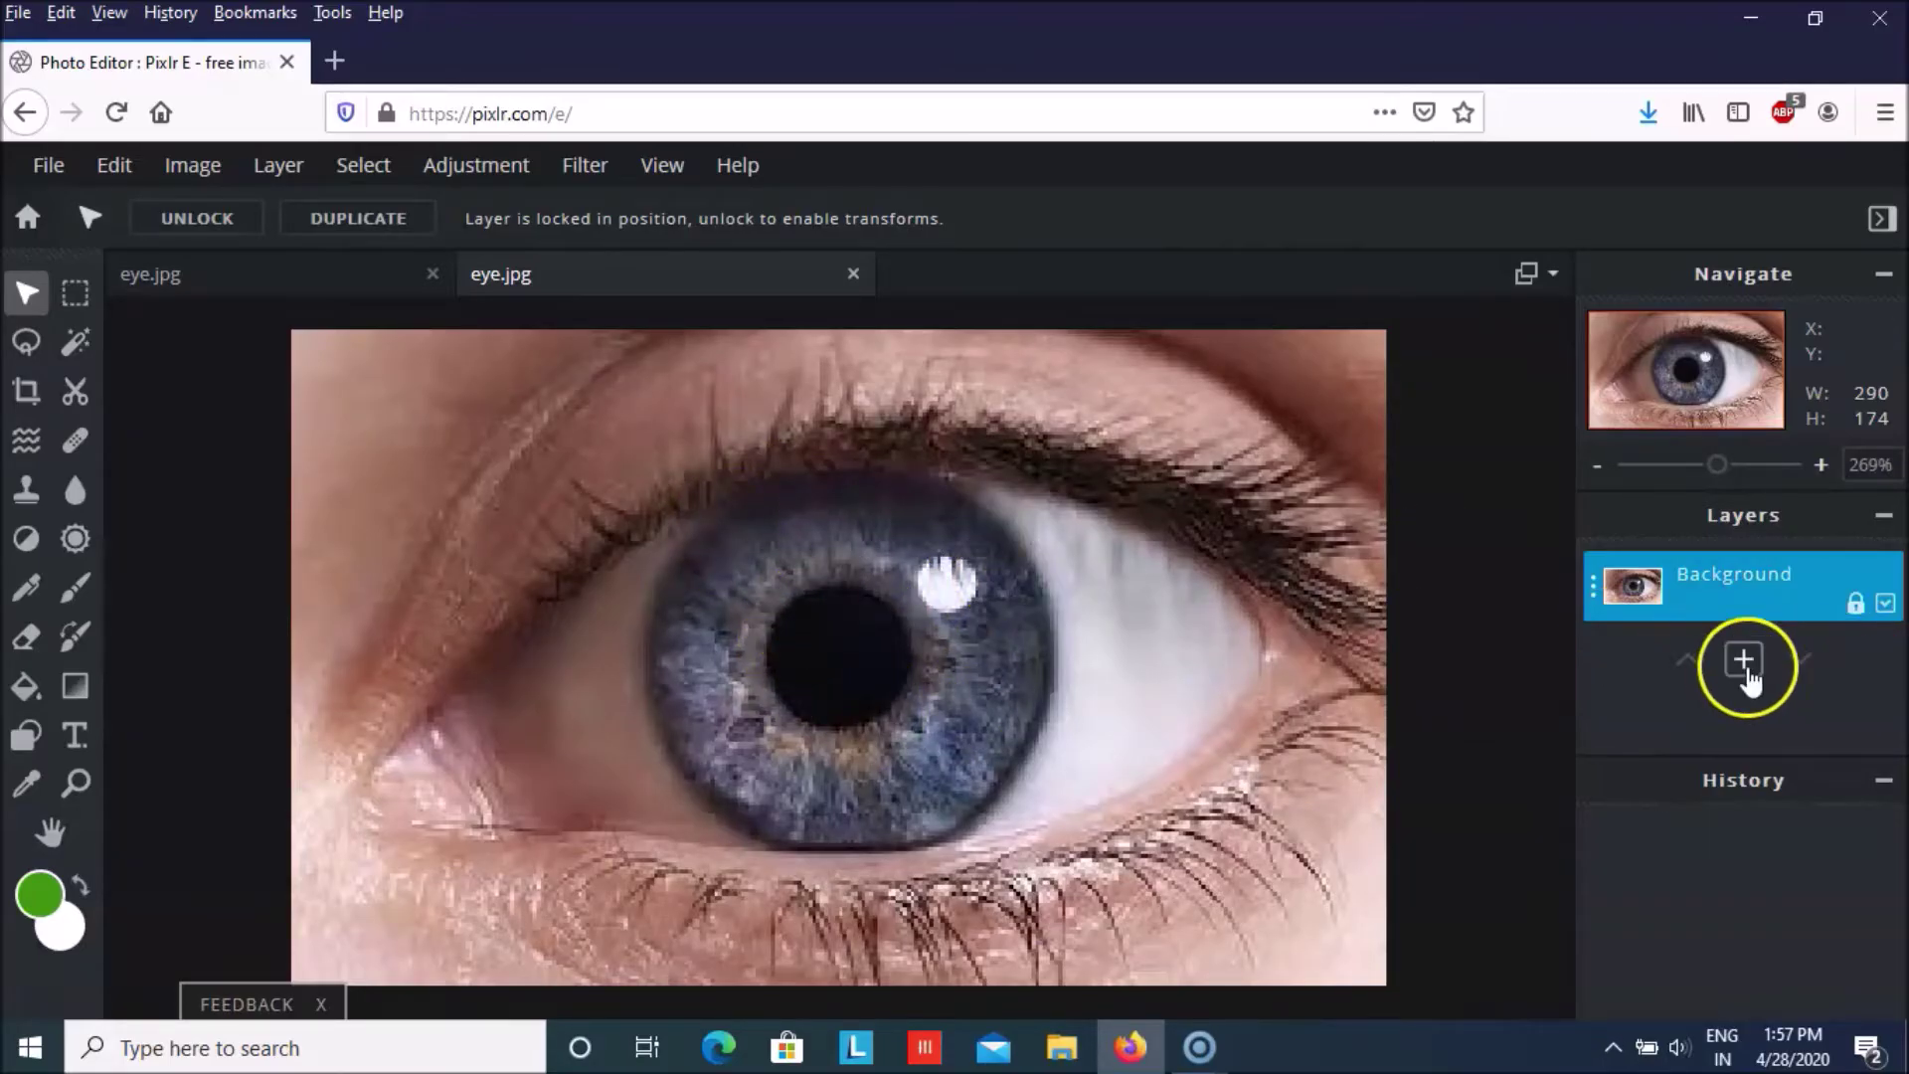
Add an empty Layer 2 above the locked Background layer.
{"action": "left_click", "coordinate": [1743, 659]}
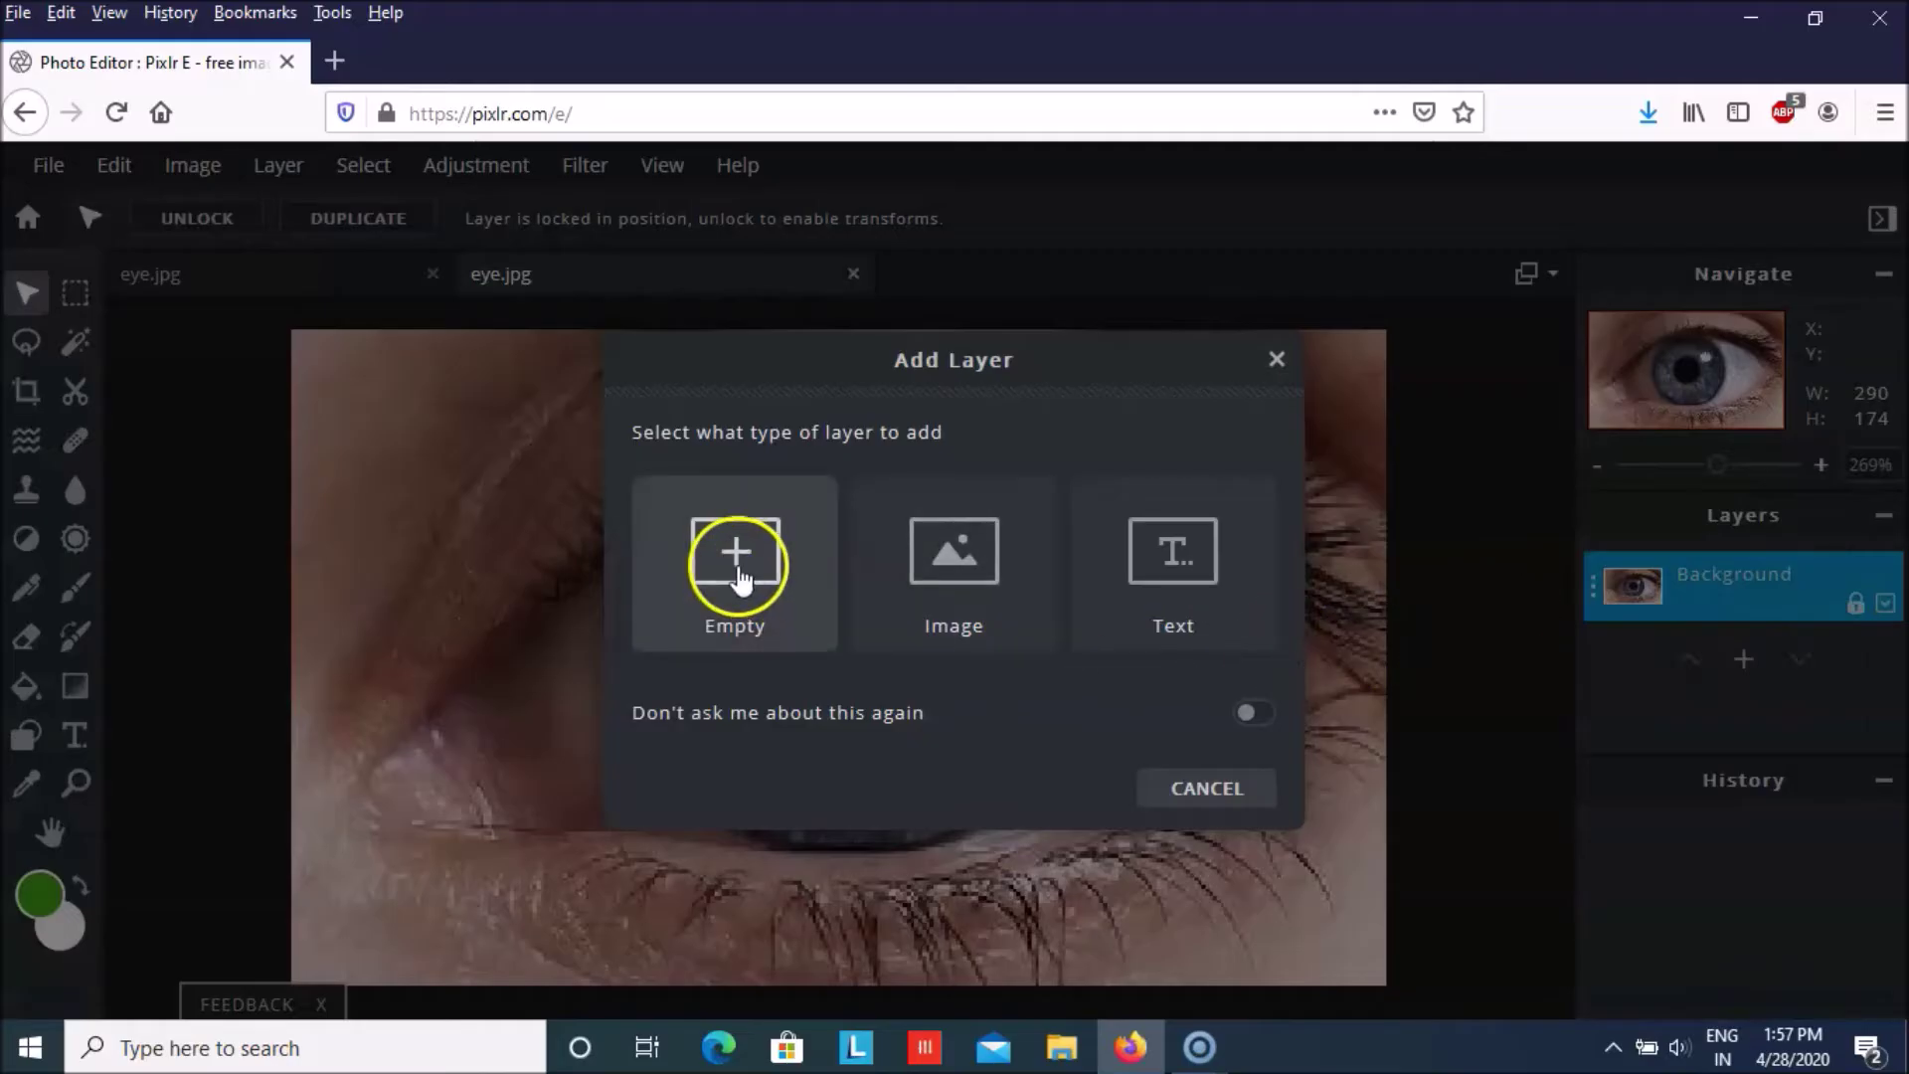
{"action": "left_click", "coordinate": [737, 574]}
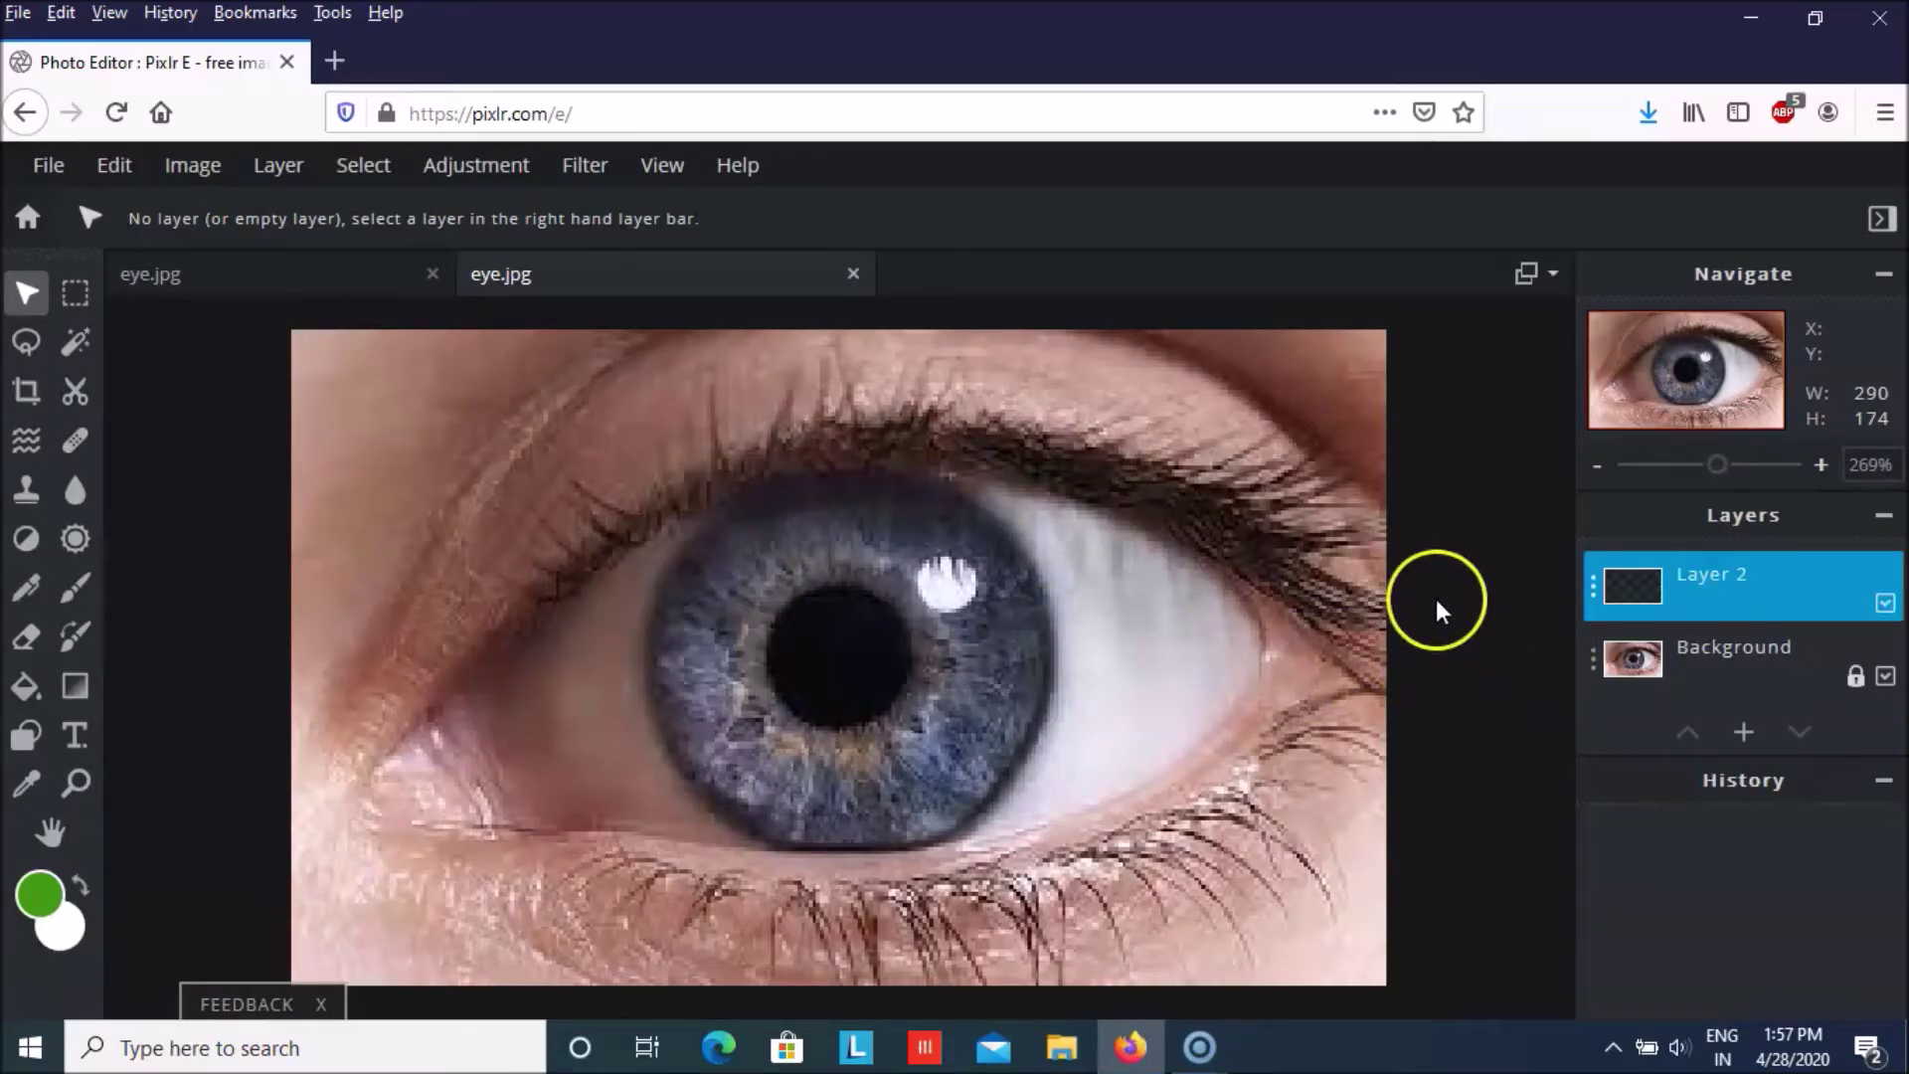
{"action": "left_click", "coordinate": [78, 298]}
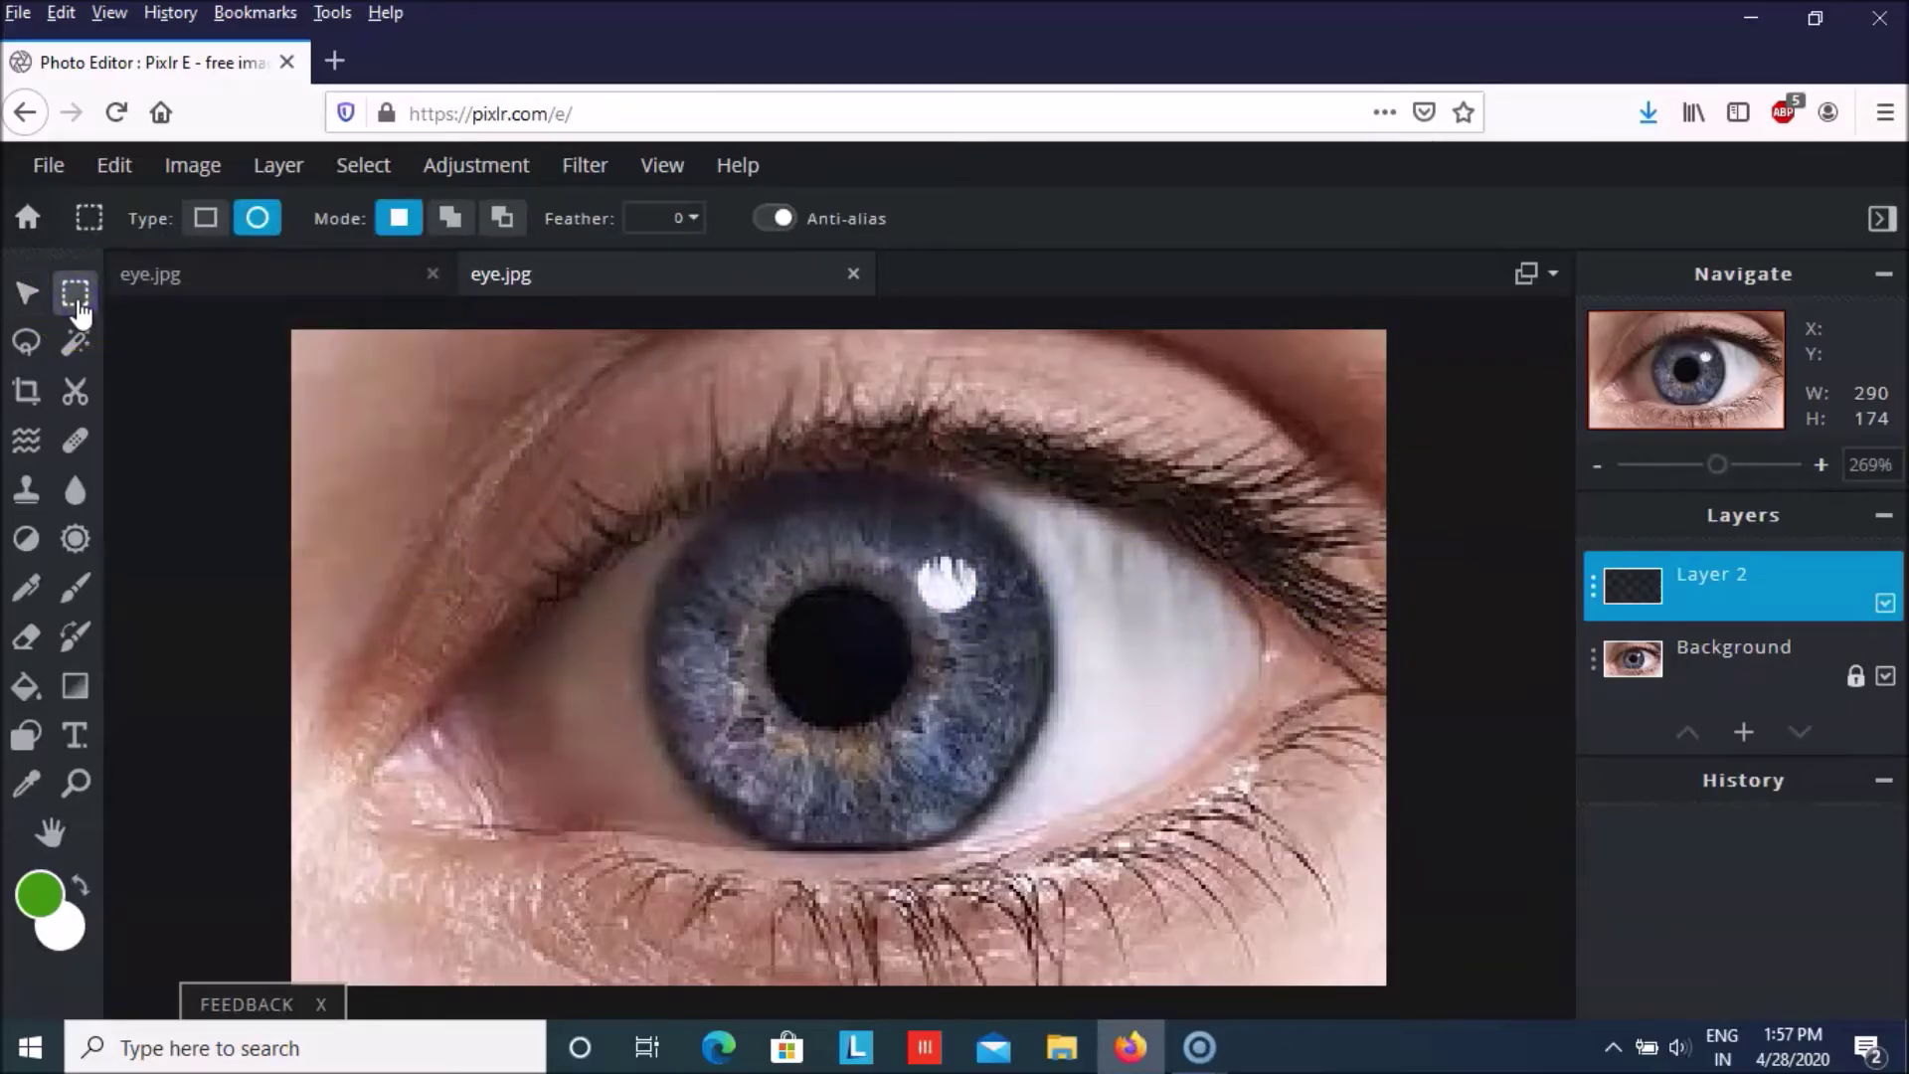
Draw an elliptical marquee of about 106 × 108 centred on the iris.
{"action": "left_click", "coordinate": [254, 227]}
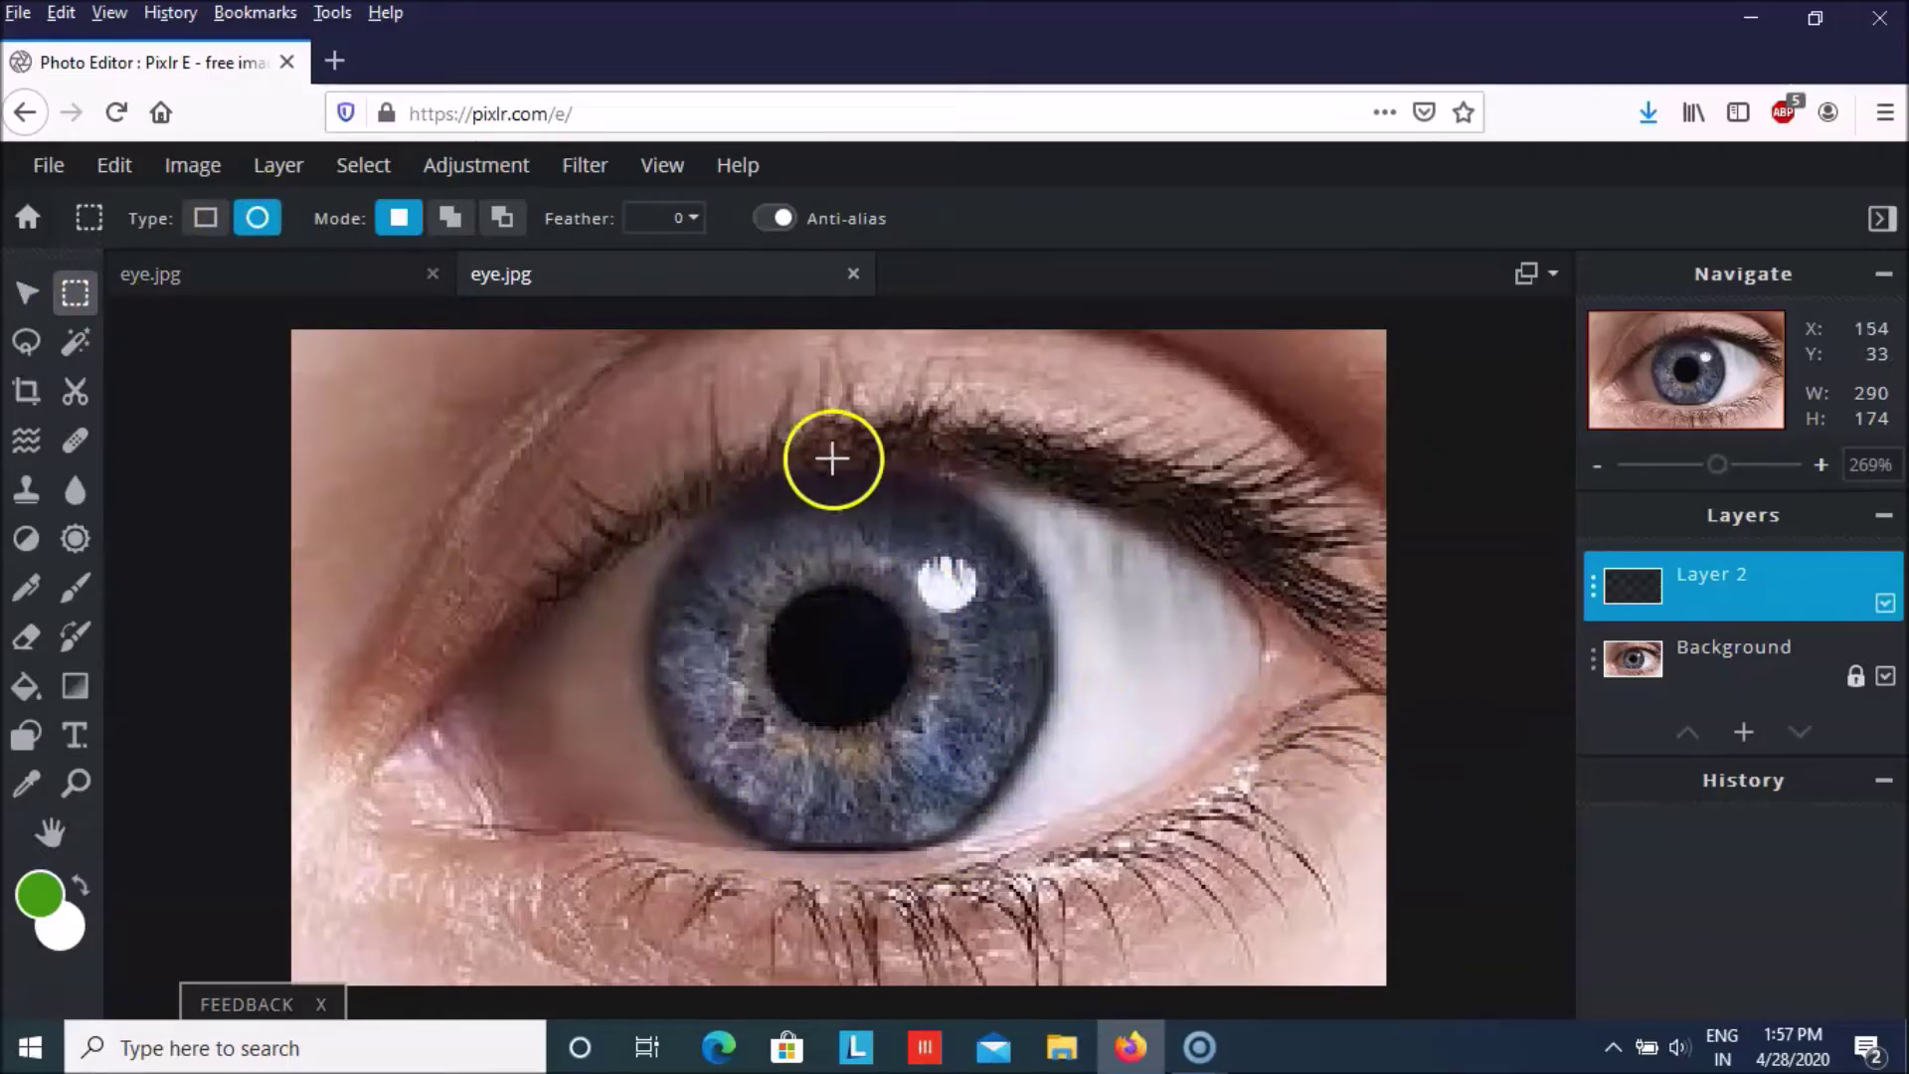
{"action": "left_click_drag", "start_coordinate": [702, 490], "coordinate": [1012, 828]}
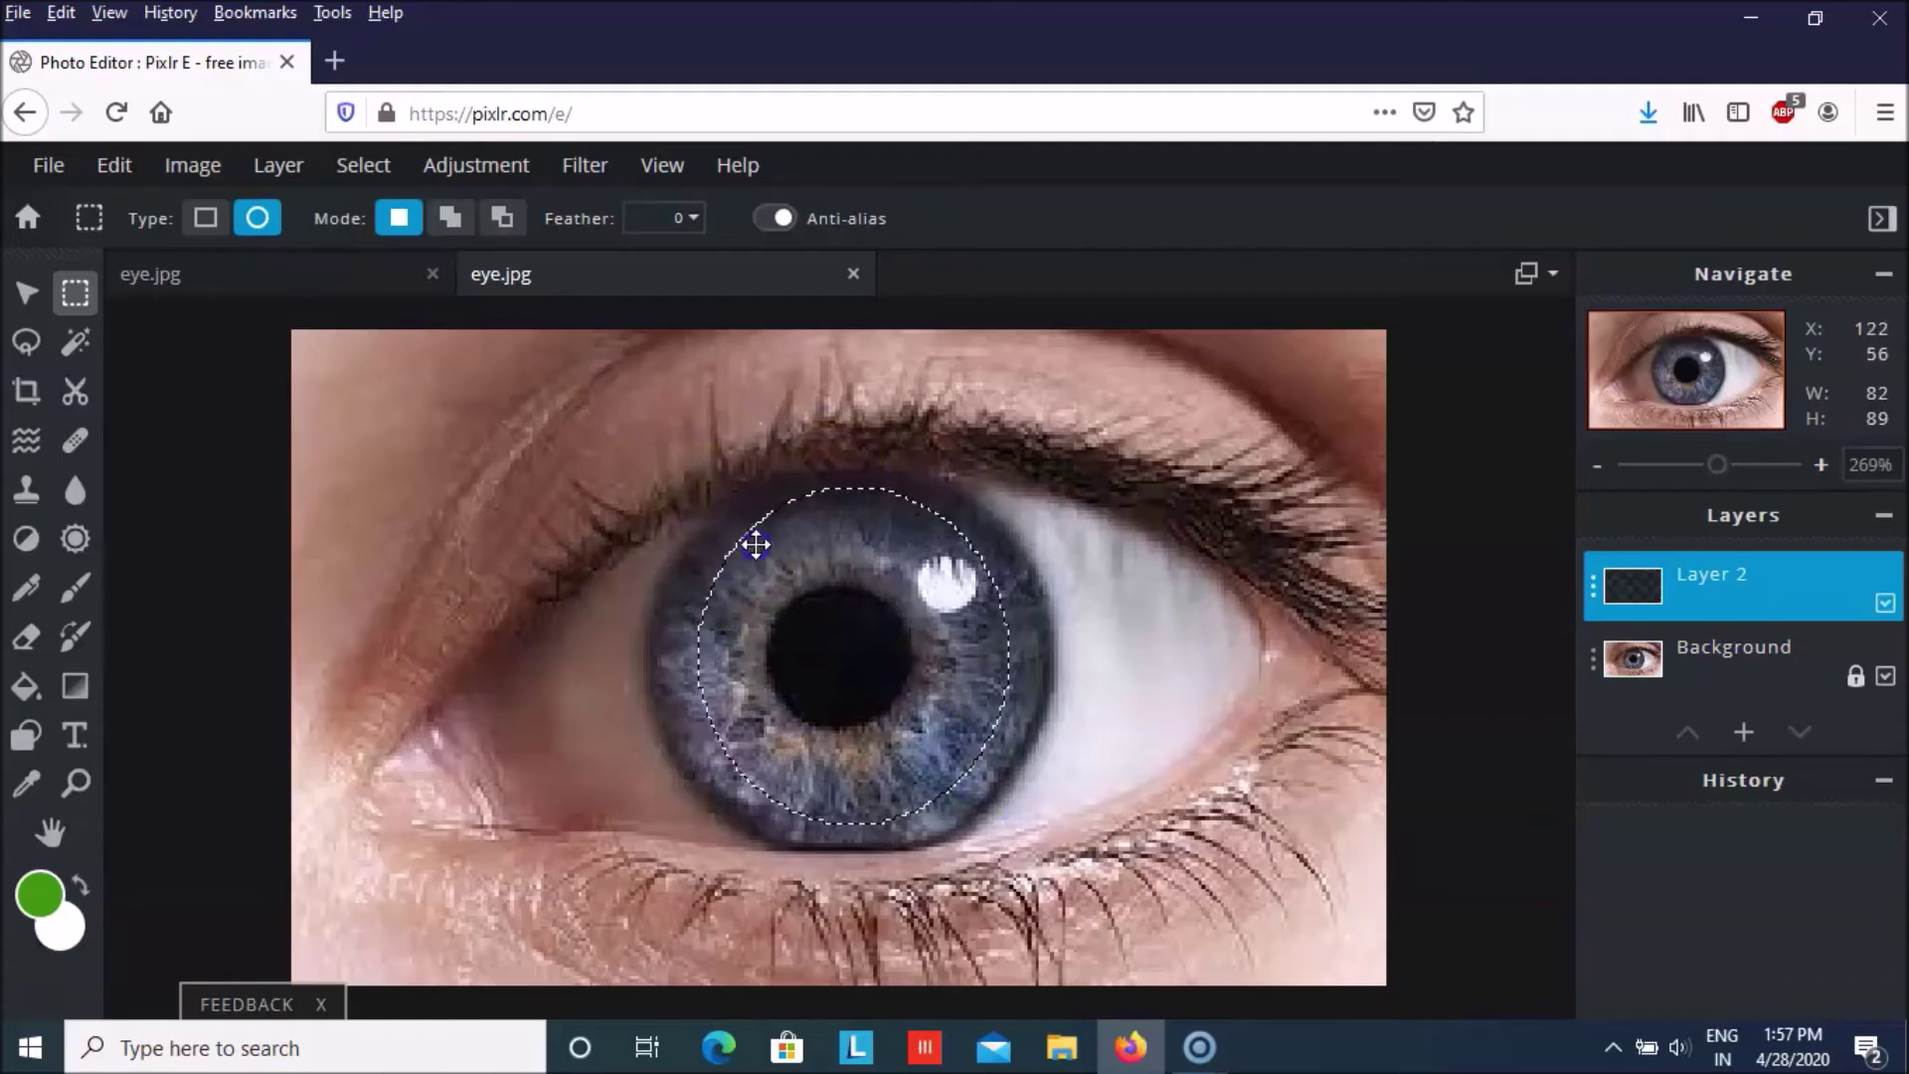
{"action": "left_click_drag", "start_coordinate": [676, 462], "coordinate": [1065, 872]}
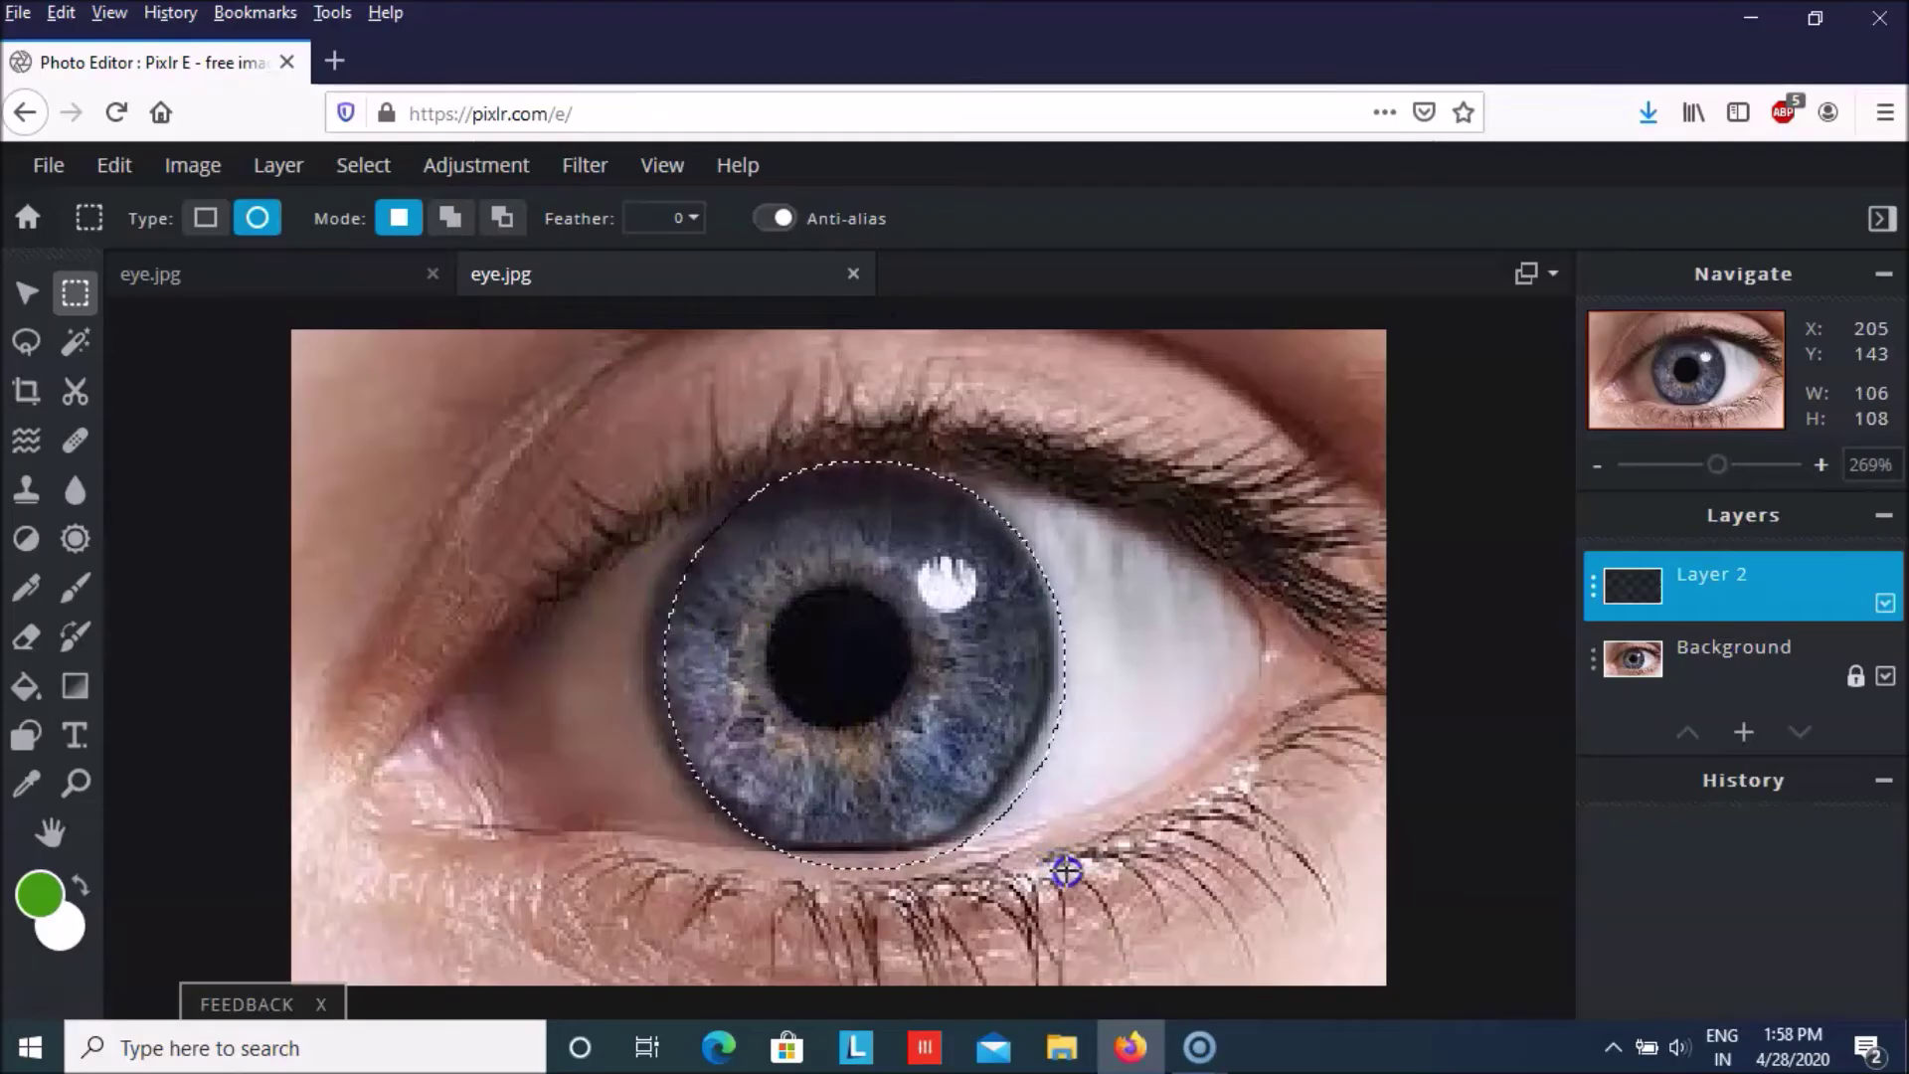
{"action": "left_click_drag", "start_coordinate": [934, 728], "coordinate": [922, 718]}
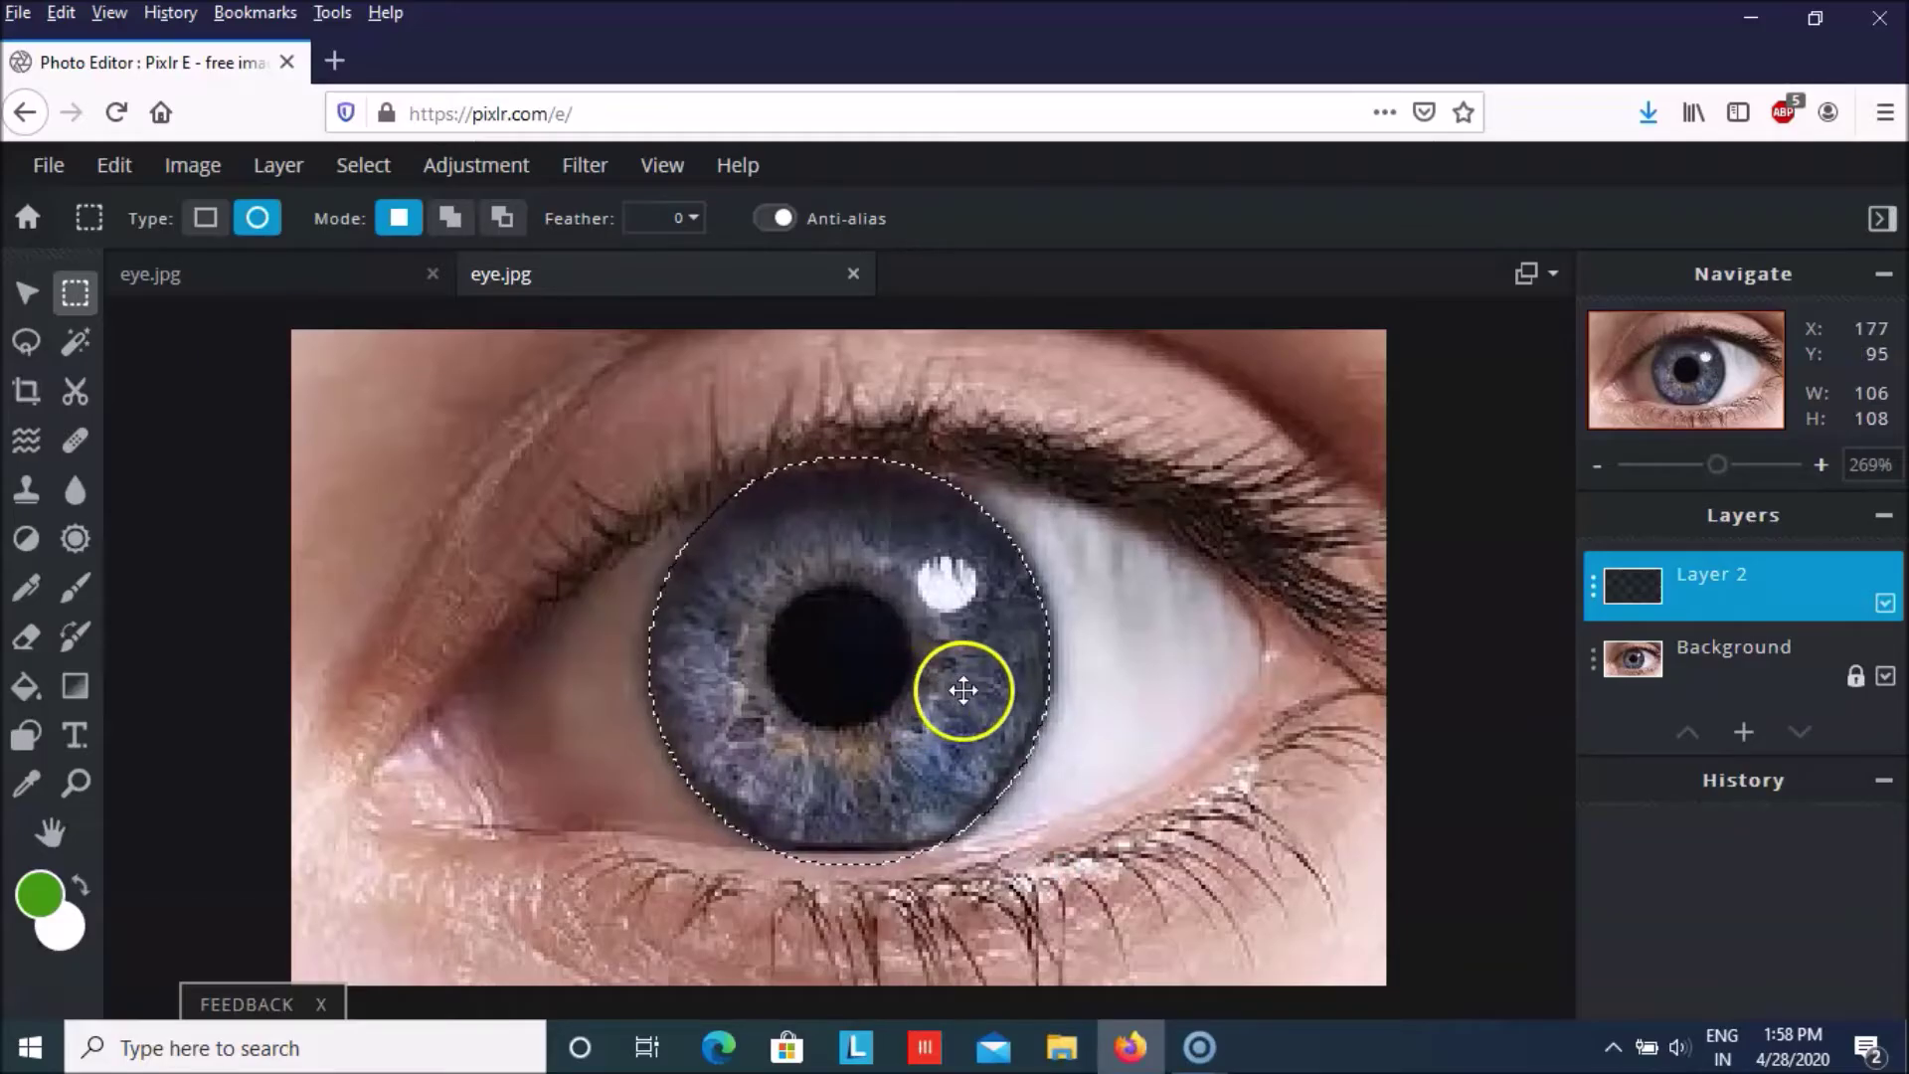
Brush-paint the iris selection solid green #43A114 on Layer 2.
{"action": "left_click", "coordinate": [42, 897]}
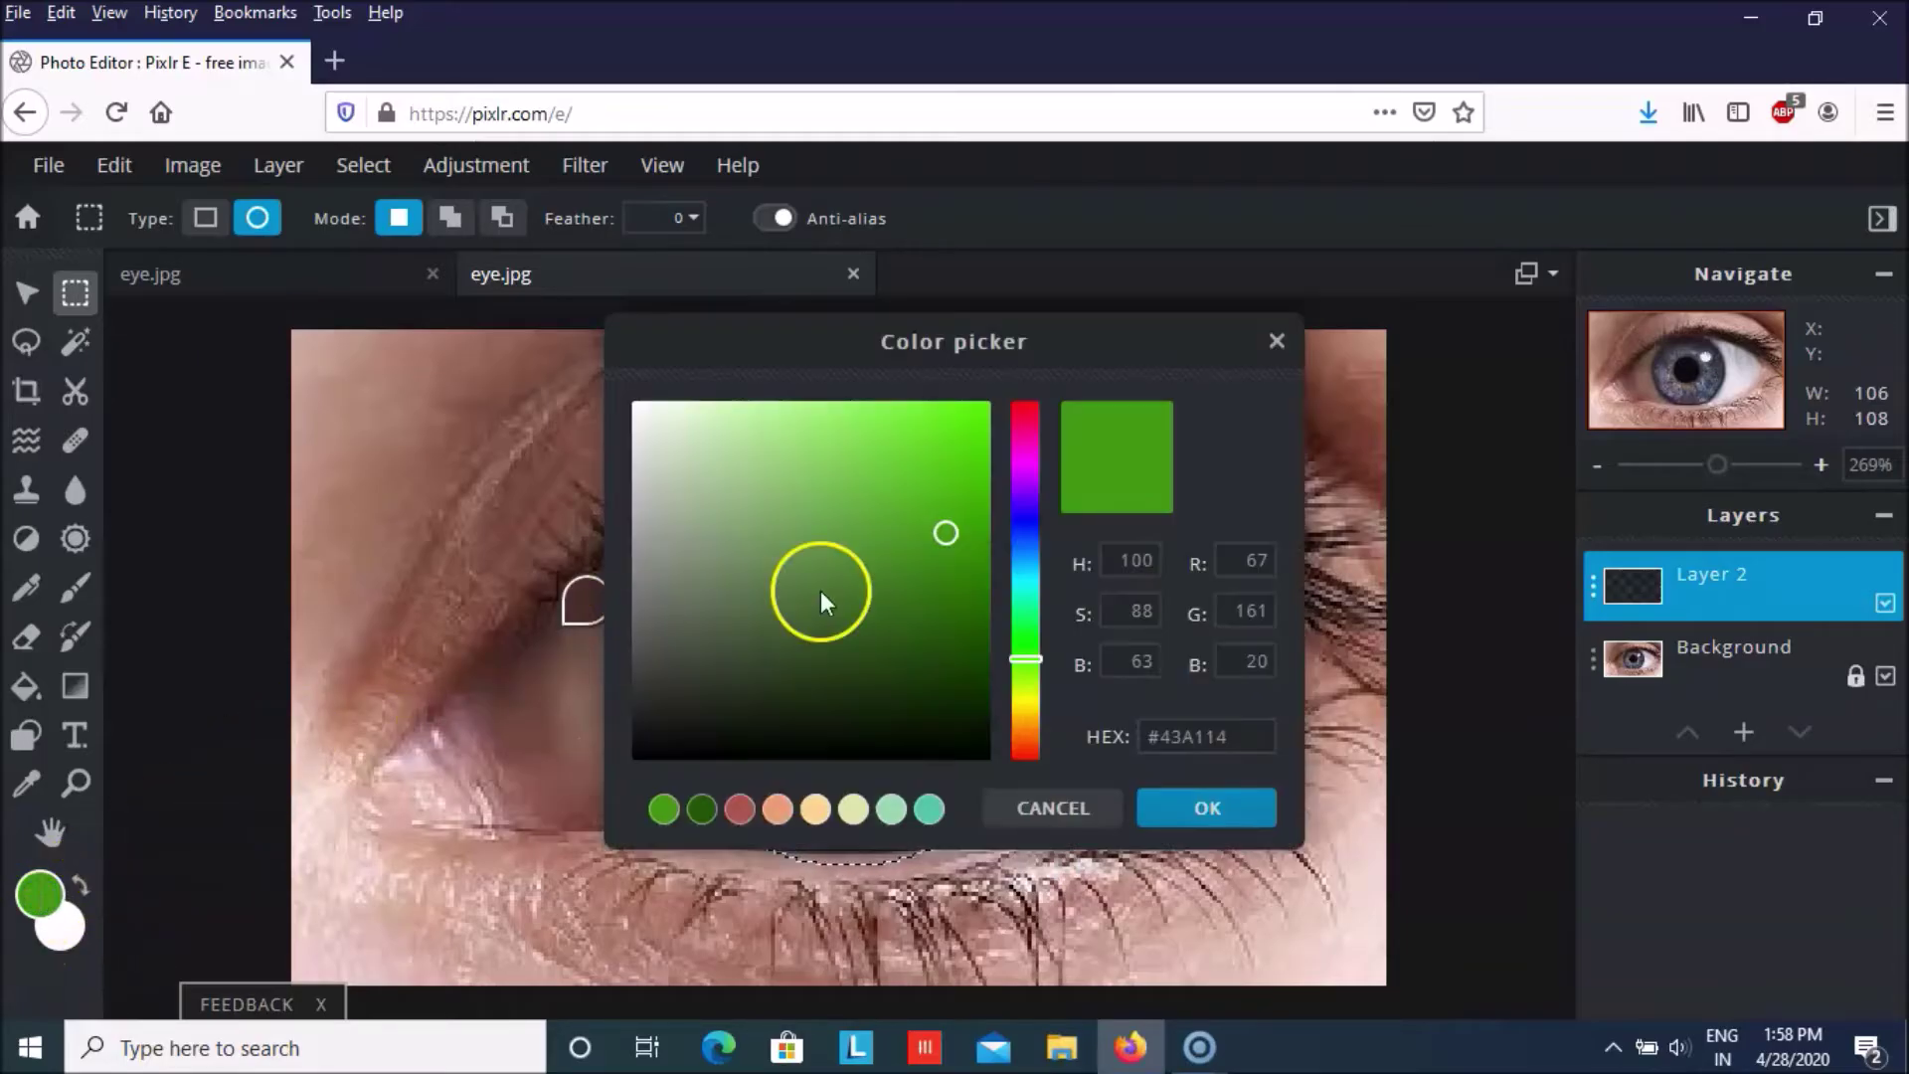
{"action": "left_click", "coordinate": [1193, 808]}
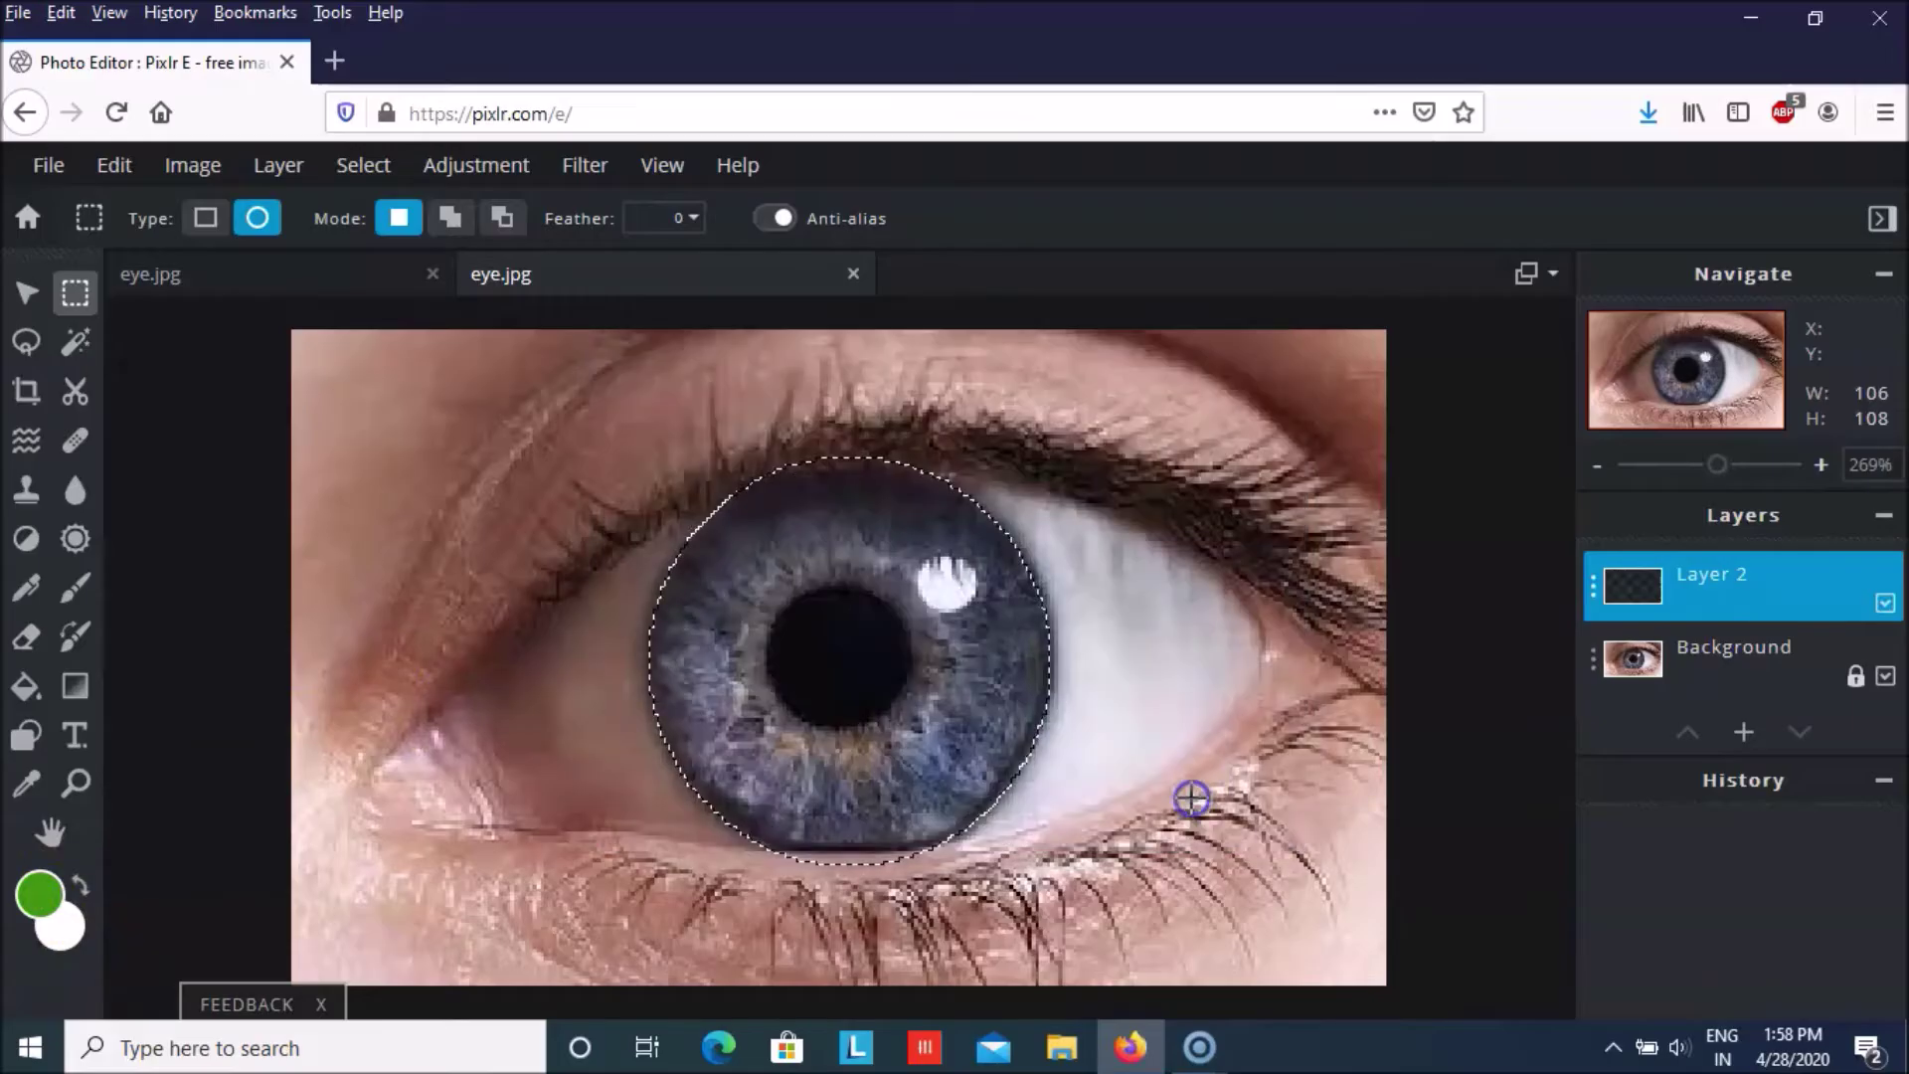
{"action": "left_click", "coordinate": [74, 586]}
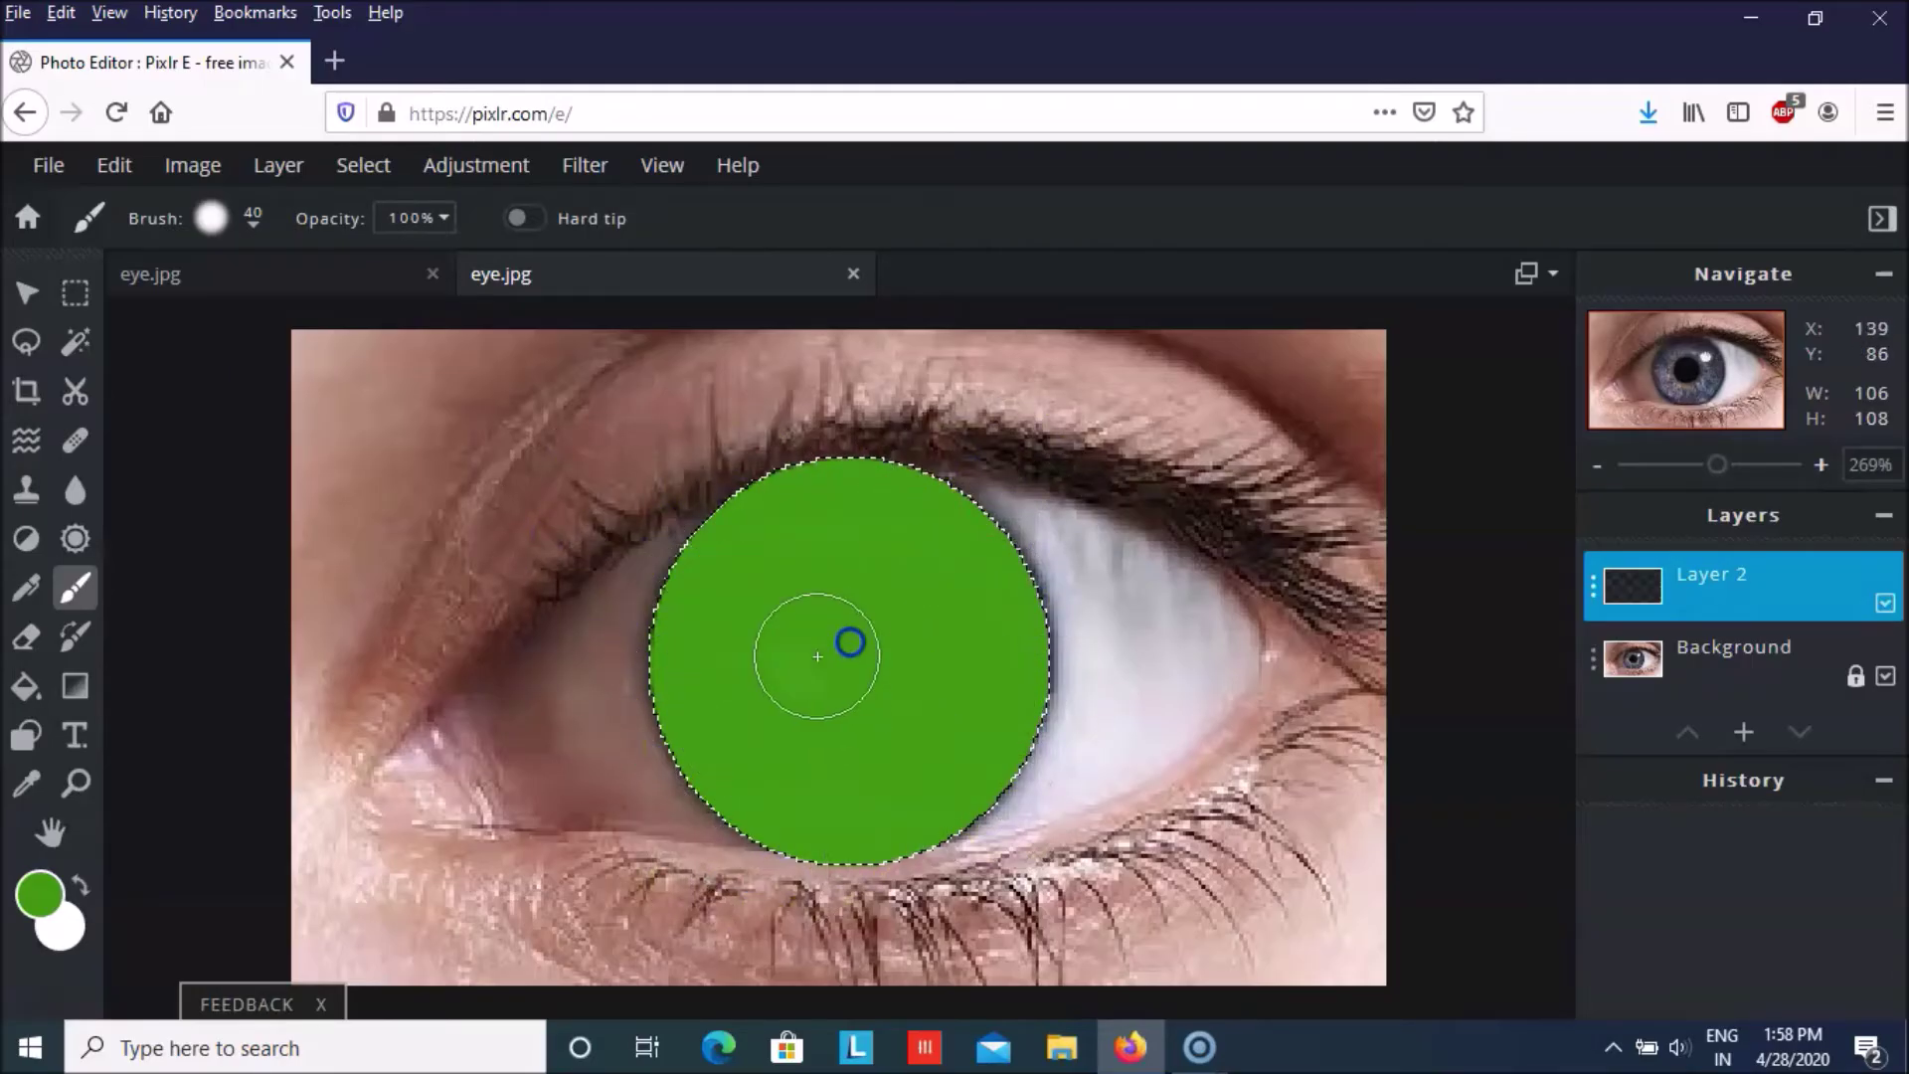
{"action": "left_click_drag", "start_coordinate": [817, 656], "coordinate": [862, 657]}
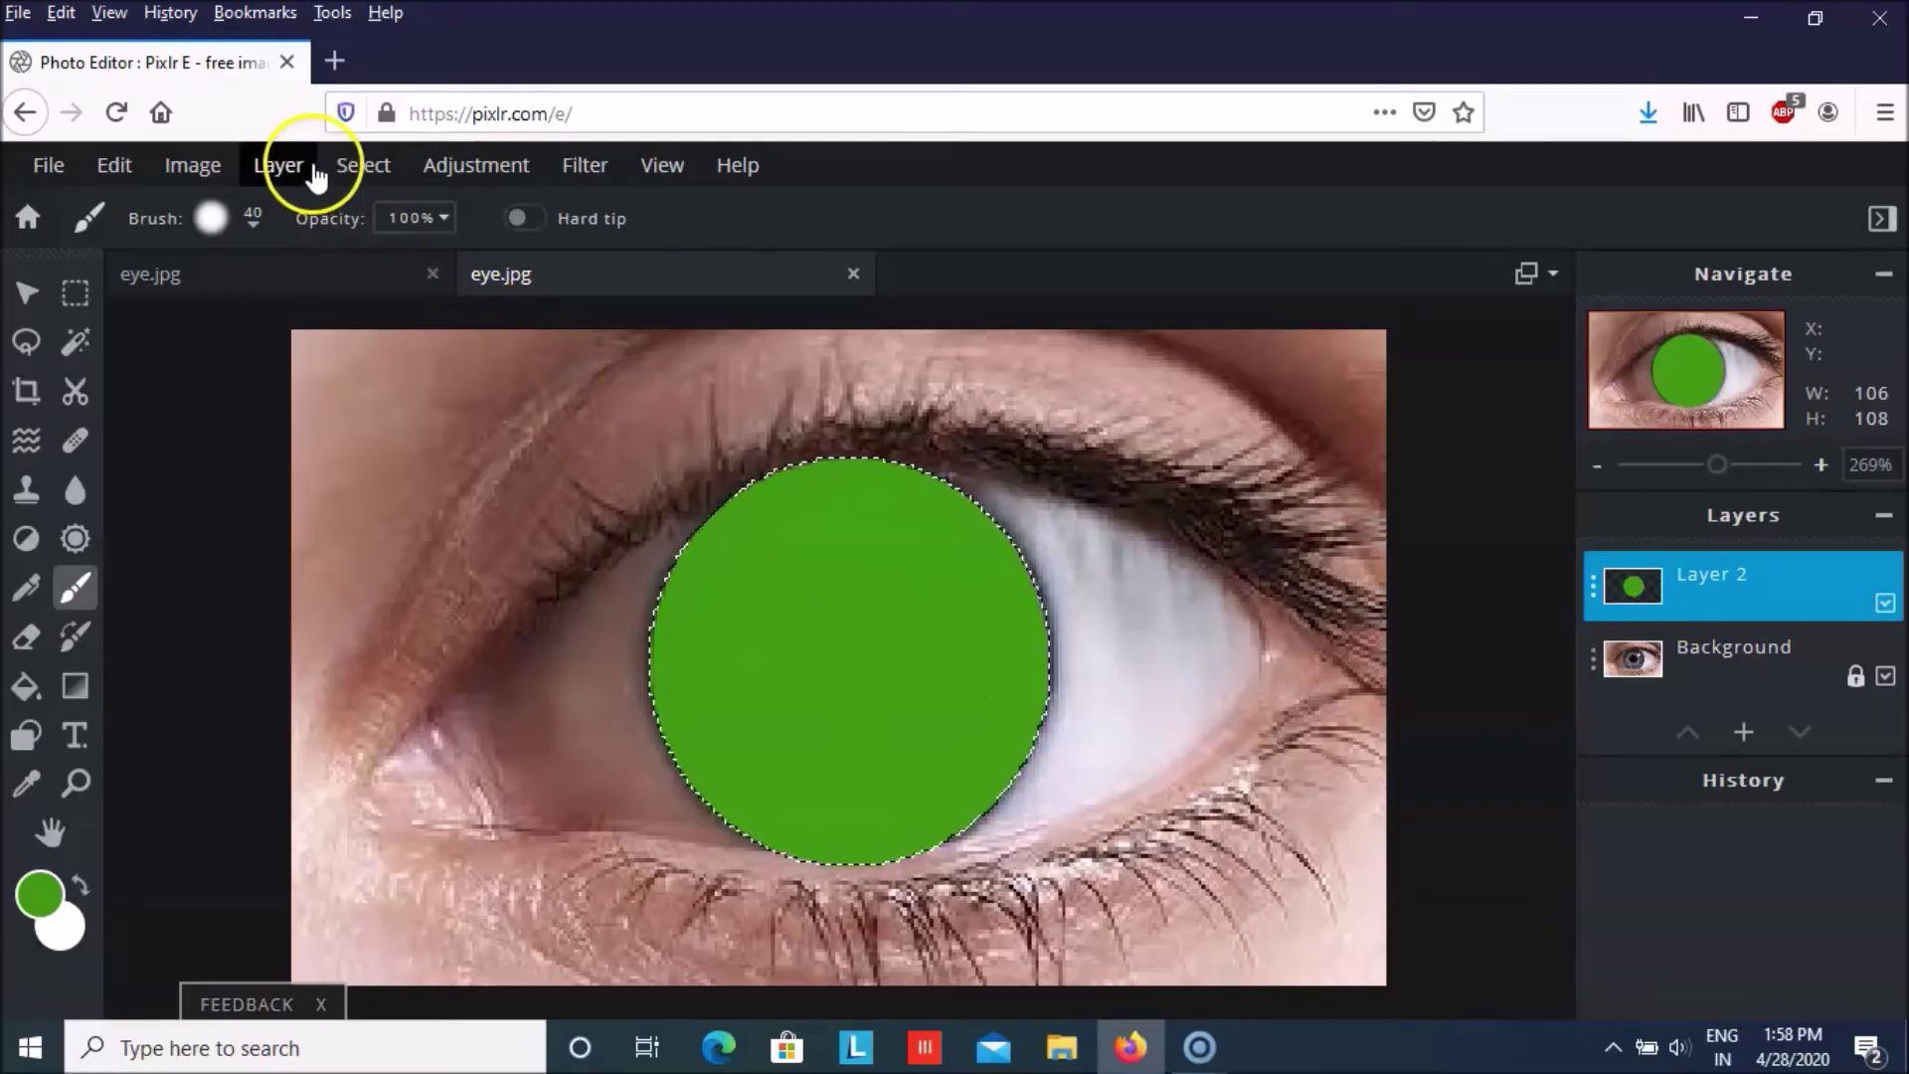
Deselect the marching ants around the green iris circle.
{"action": "left_click", "coordinate": [118, 171]}
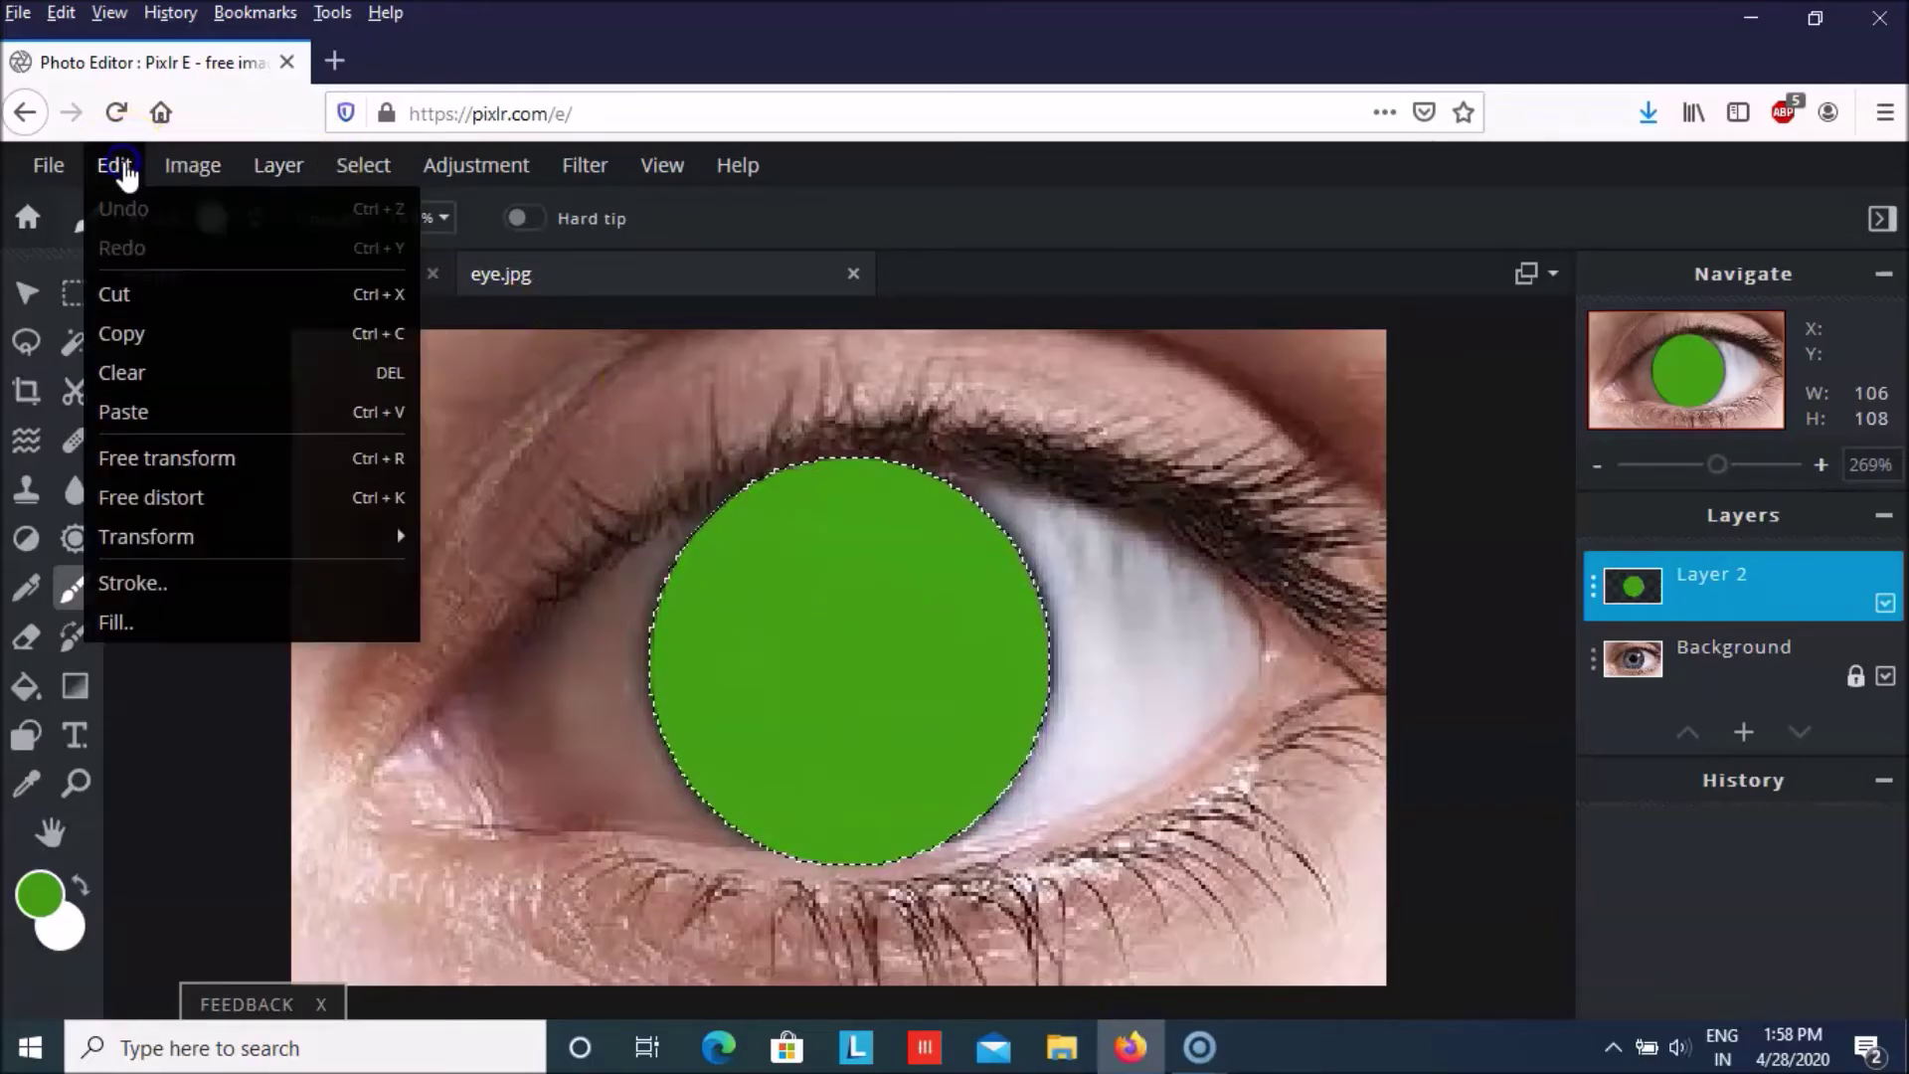
{"action": "left_click", "coordinate": [340, 165]}
{"action": "left_click", "coordinate": [334, 164]}
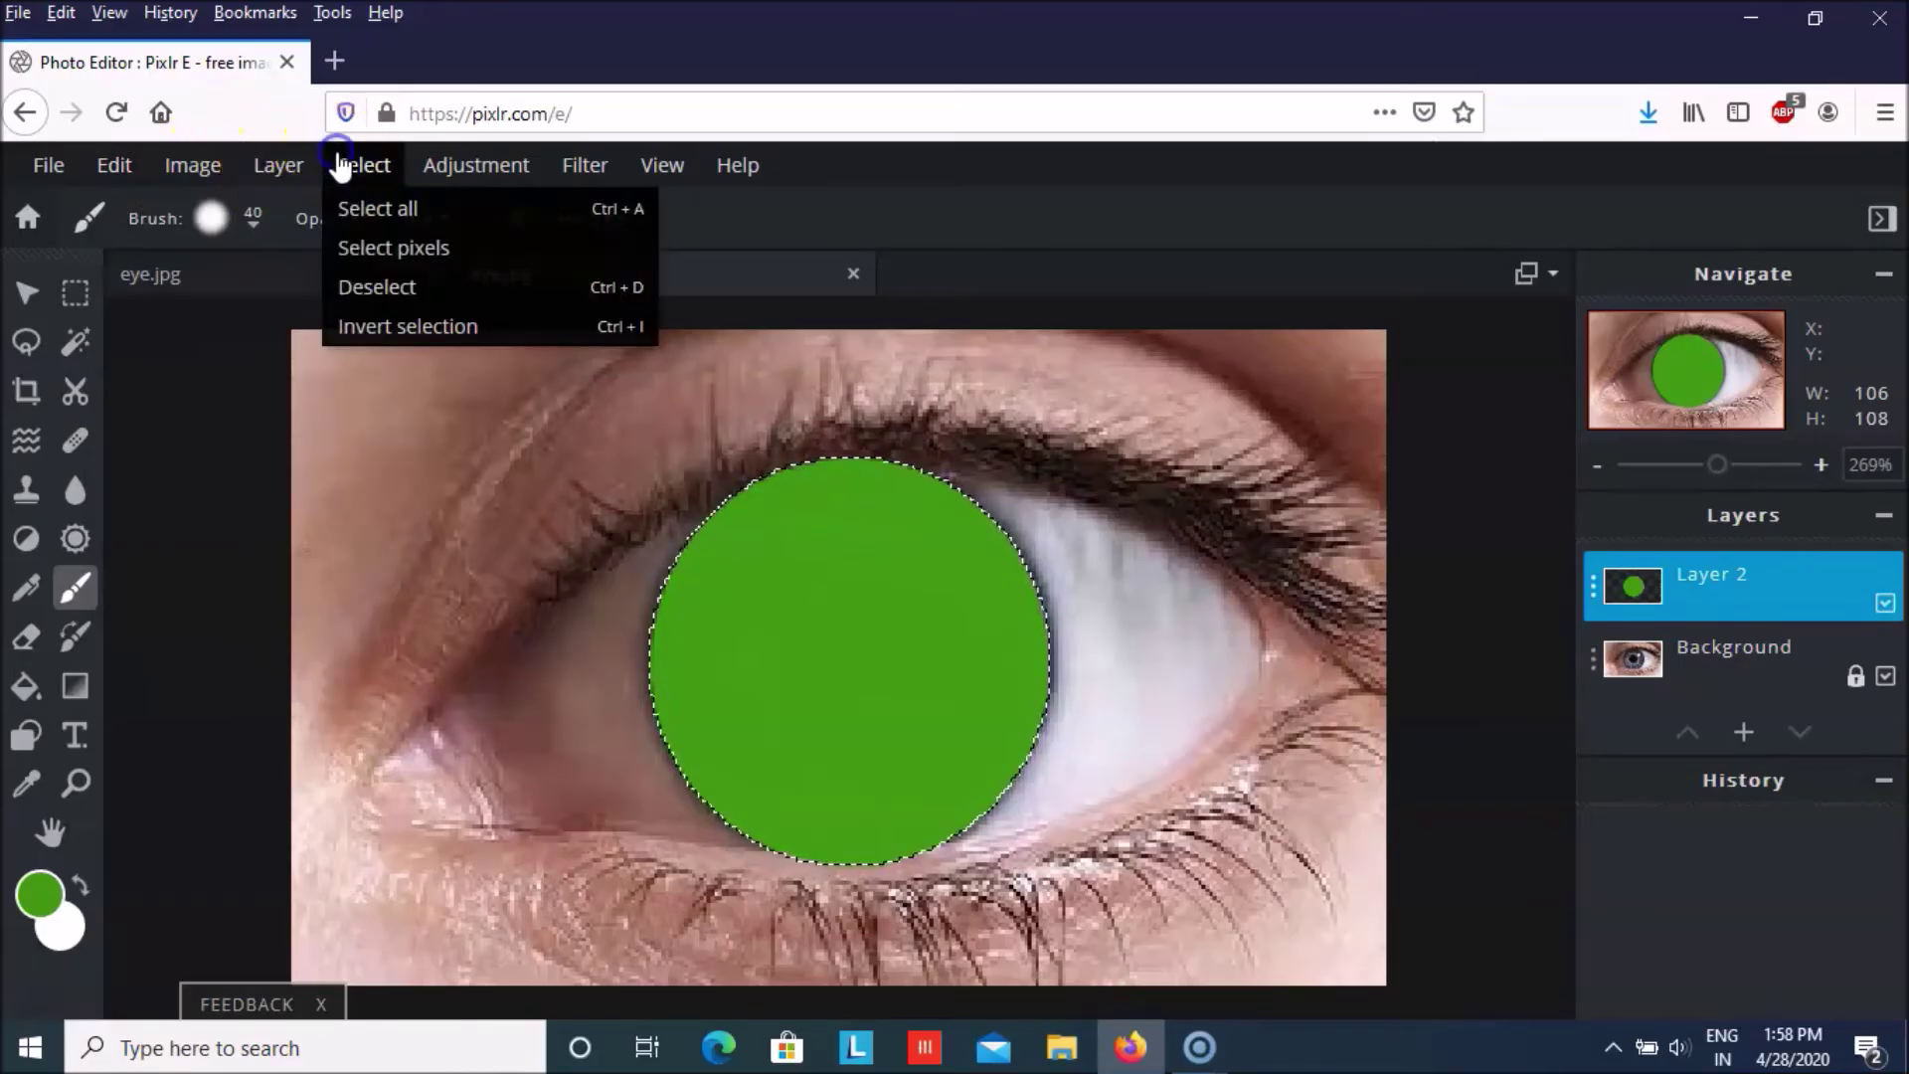
{"action": "left_click", "coordinate": [360, 287]}
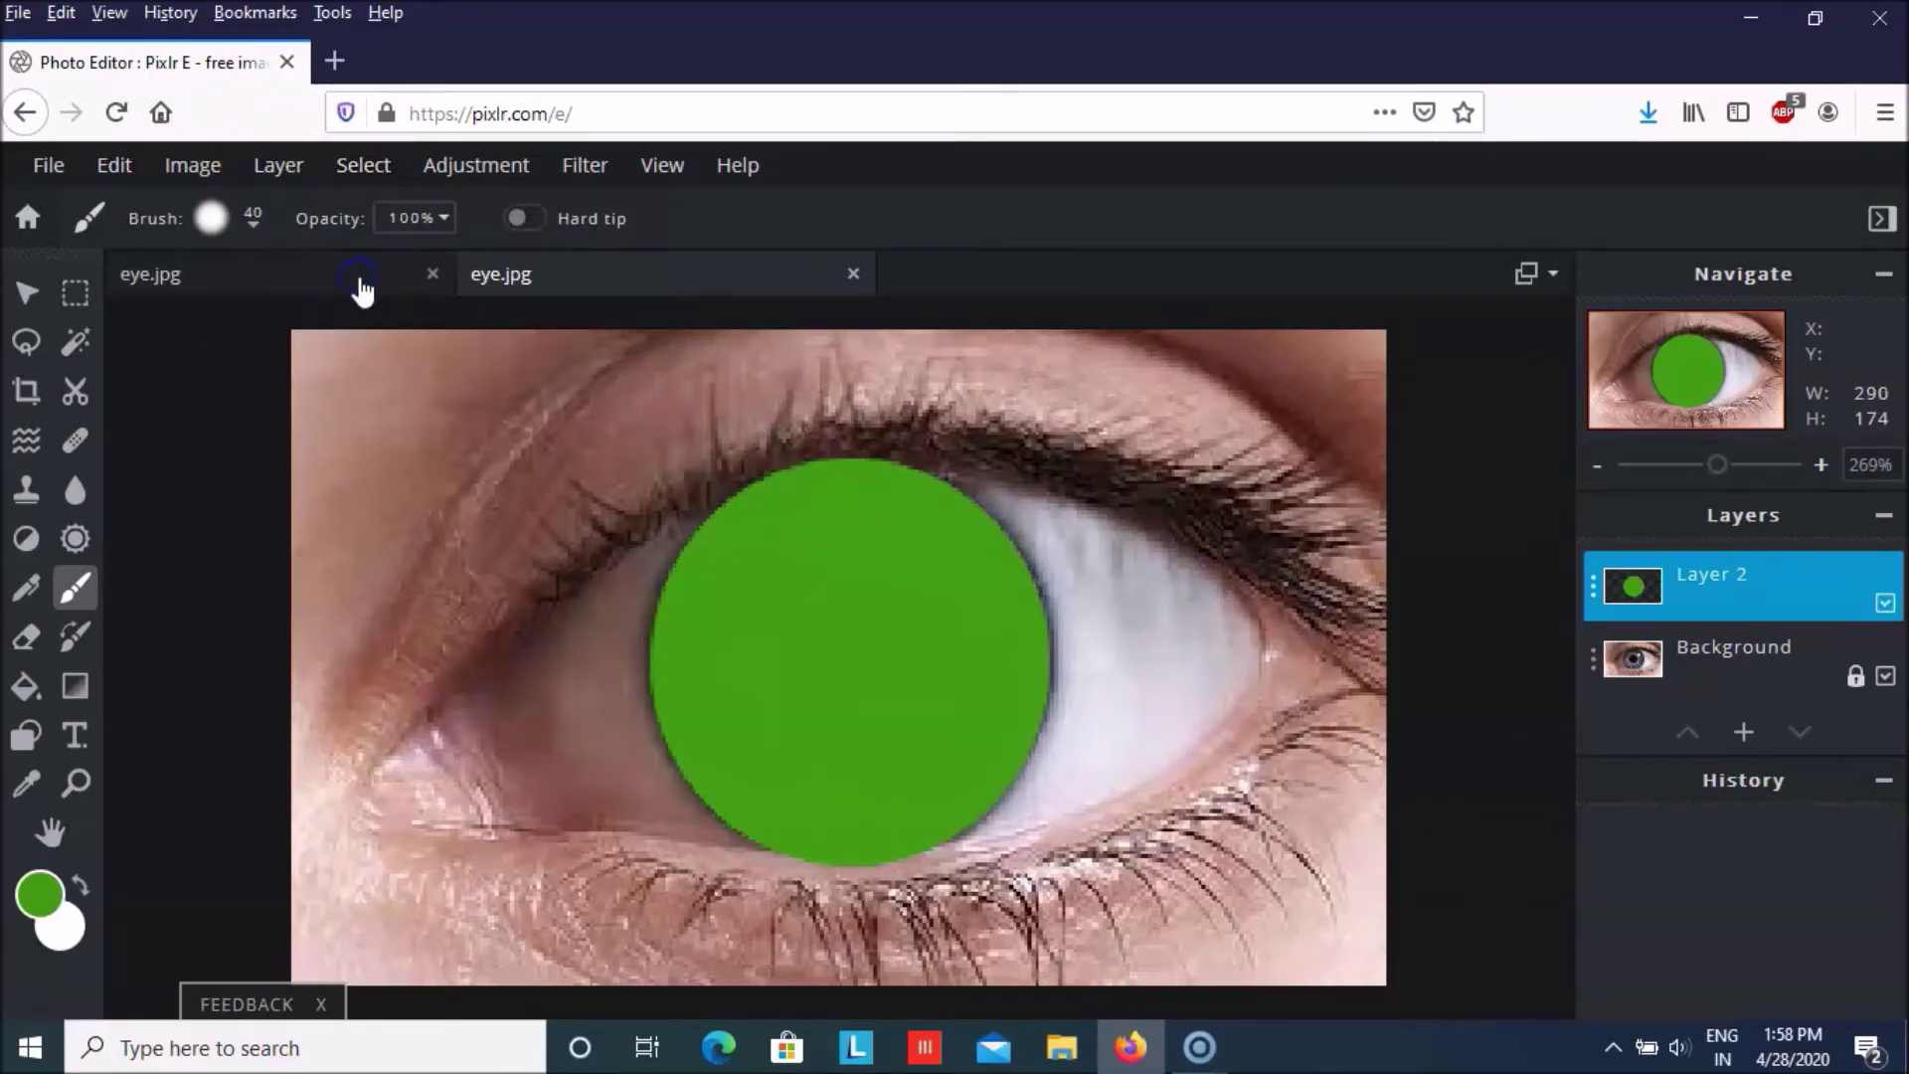
{"action": "left_click", "coordinate": [409, 283]}
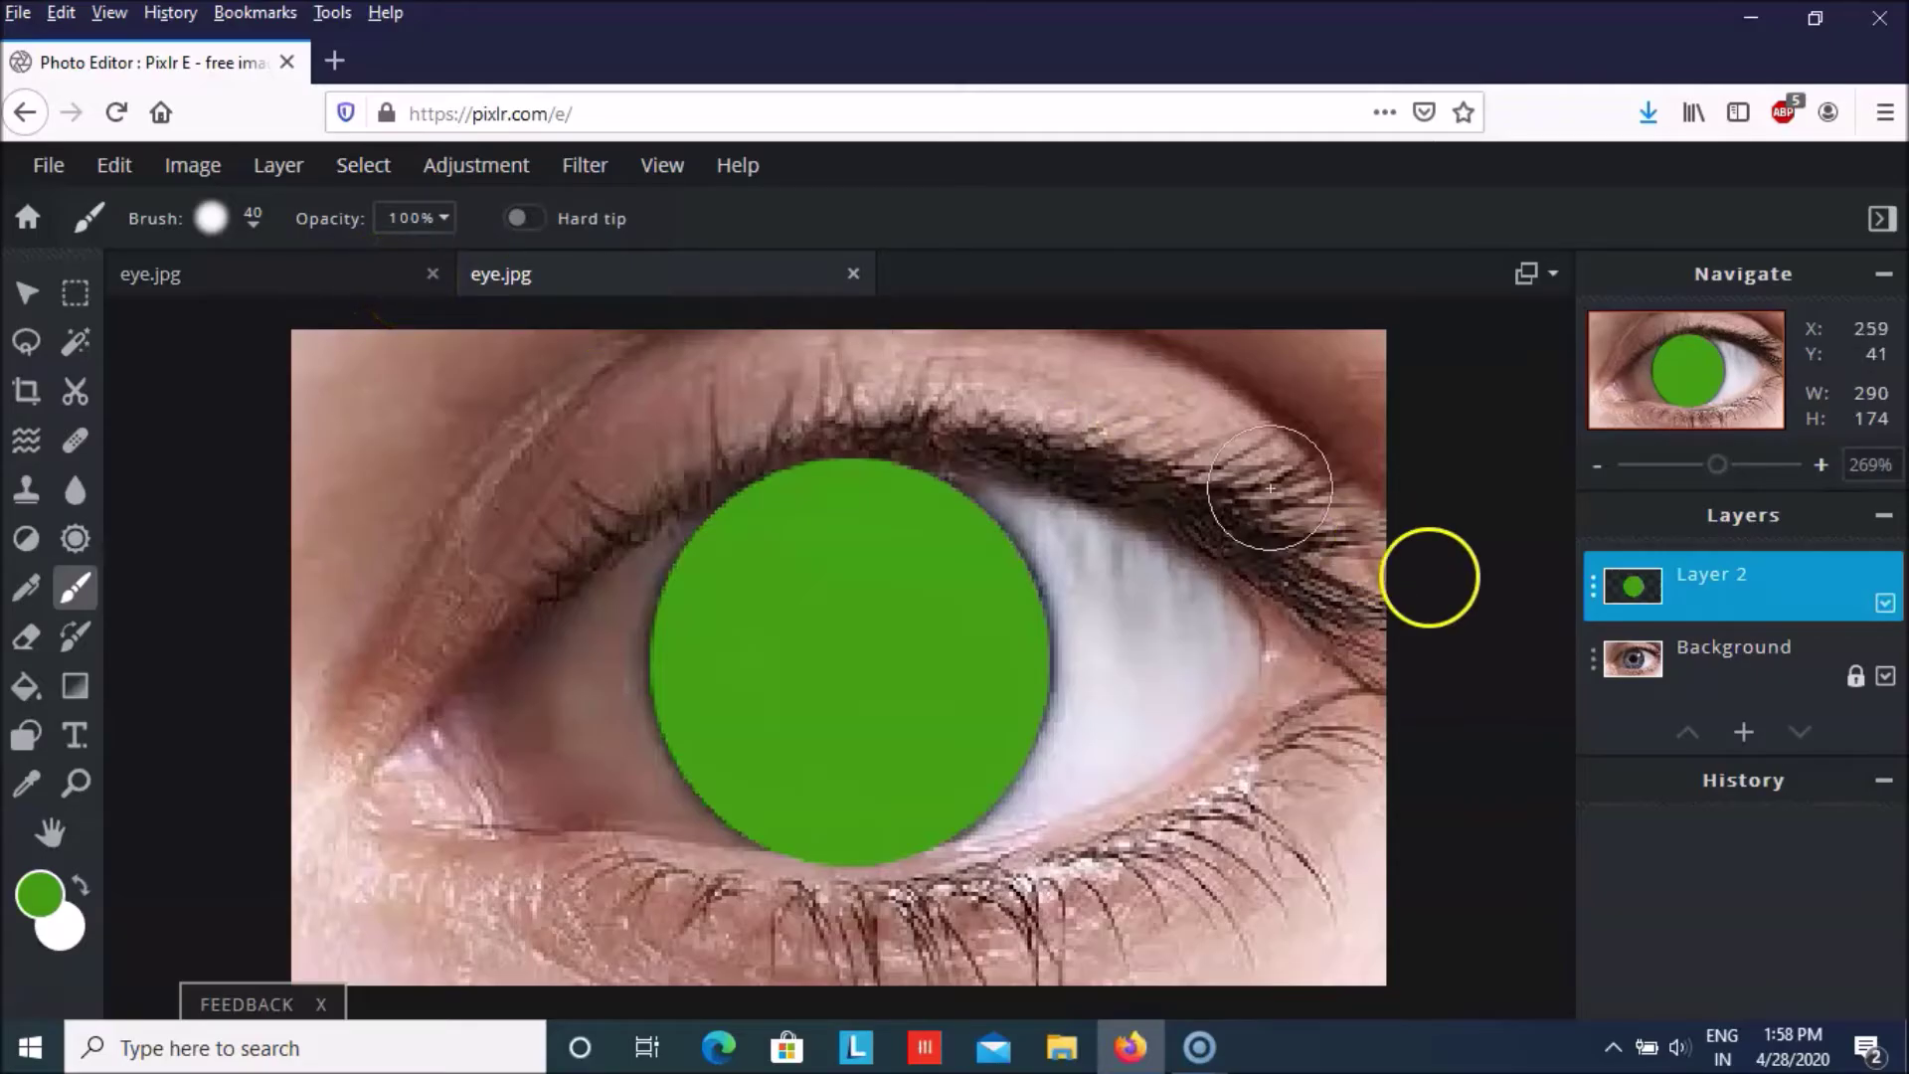
{"action": "left_click", "coordinate": [1593, 586]}
Set Layer 2's blend mode to Overlay so the green tints the iris.
{"action": "left_click", "coordinate": [1539, 678]}
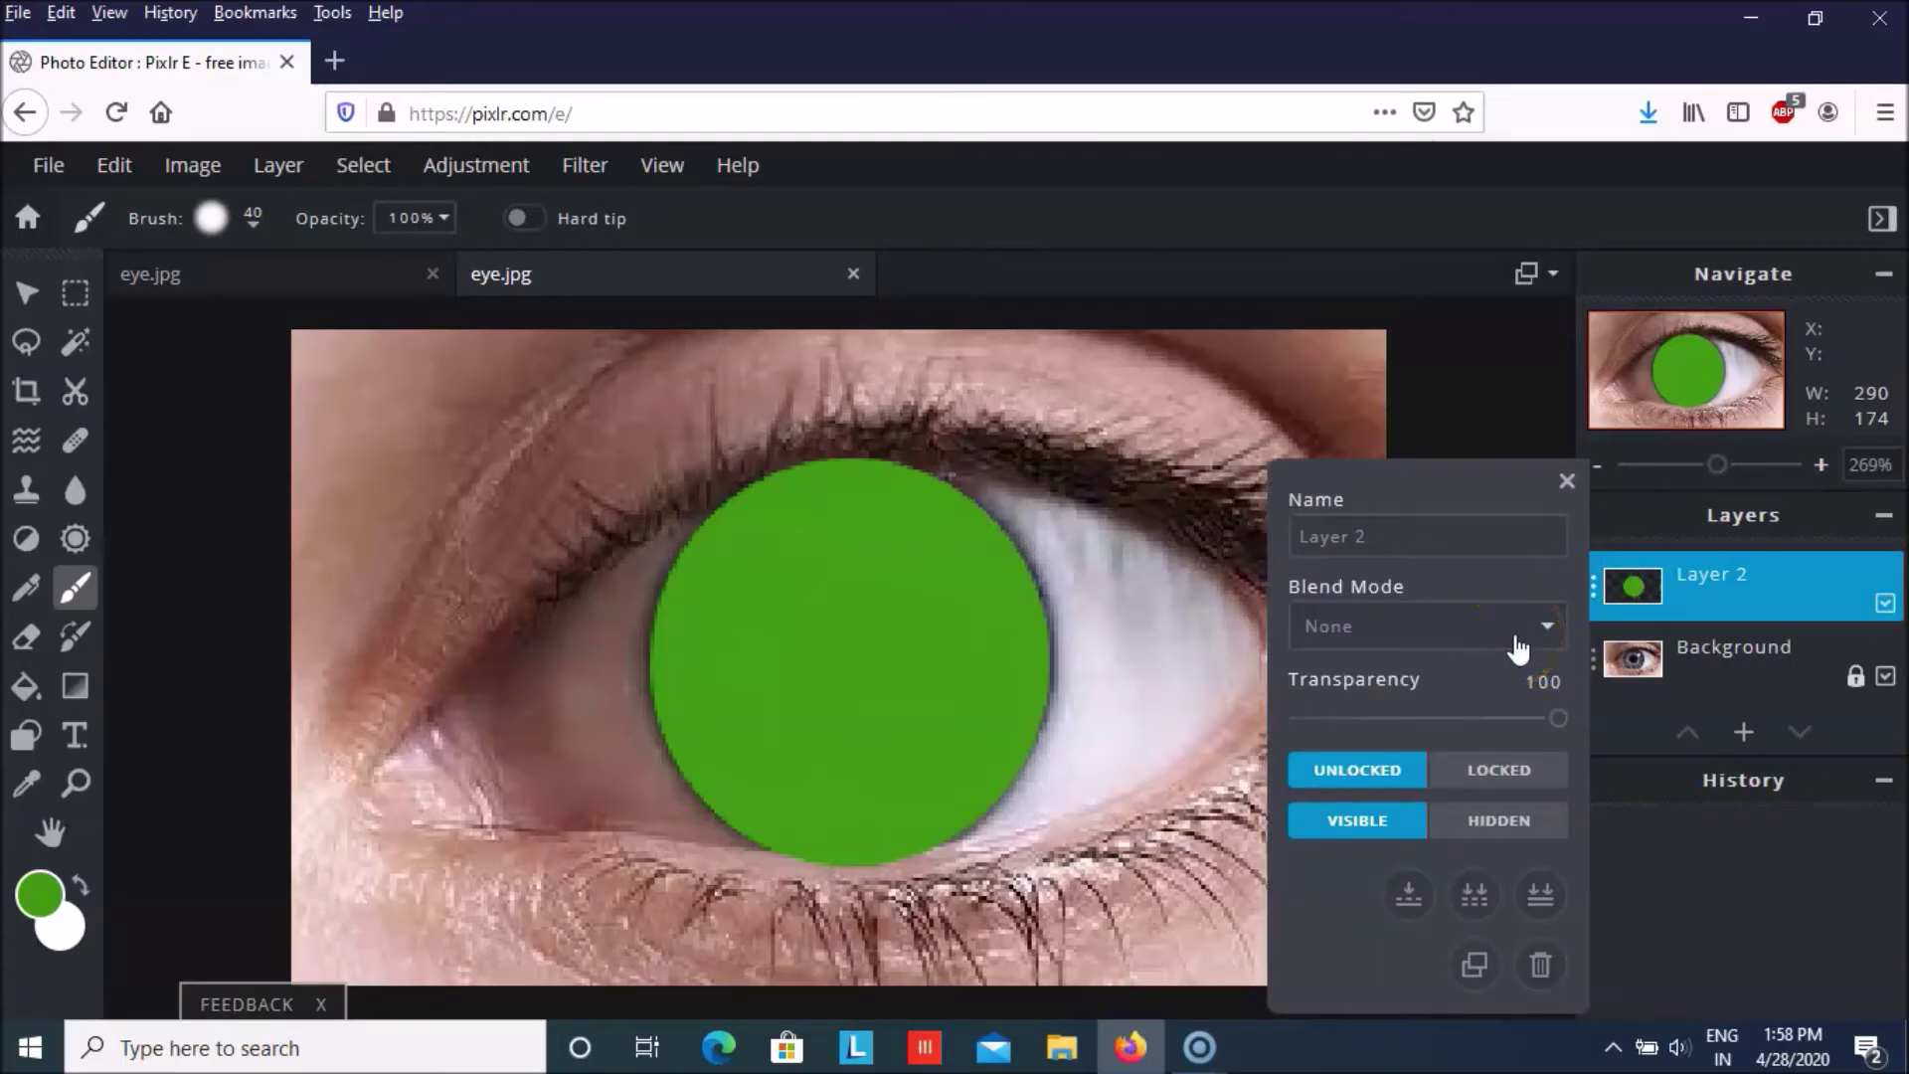
{"action": "left_click", "coordinate": [1516, 636]}
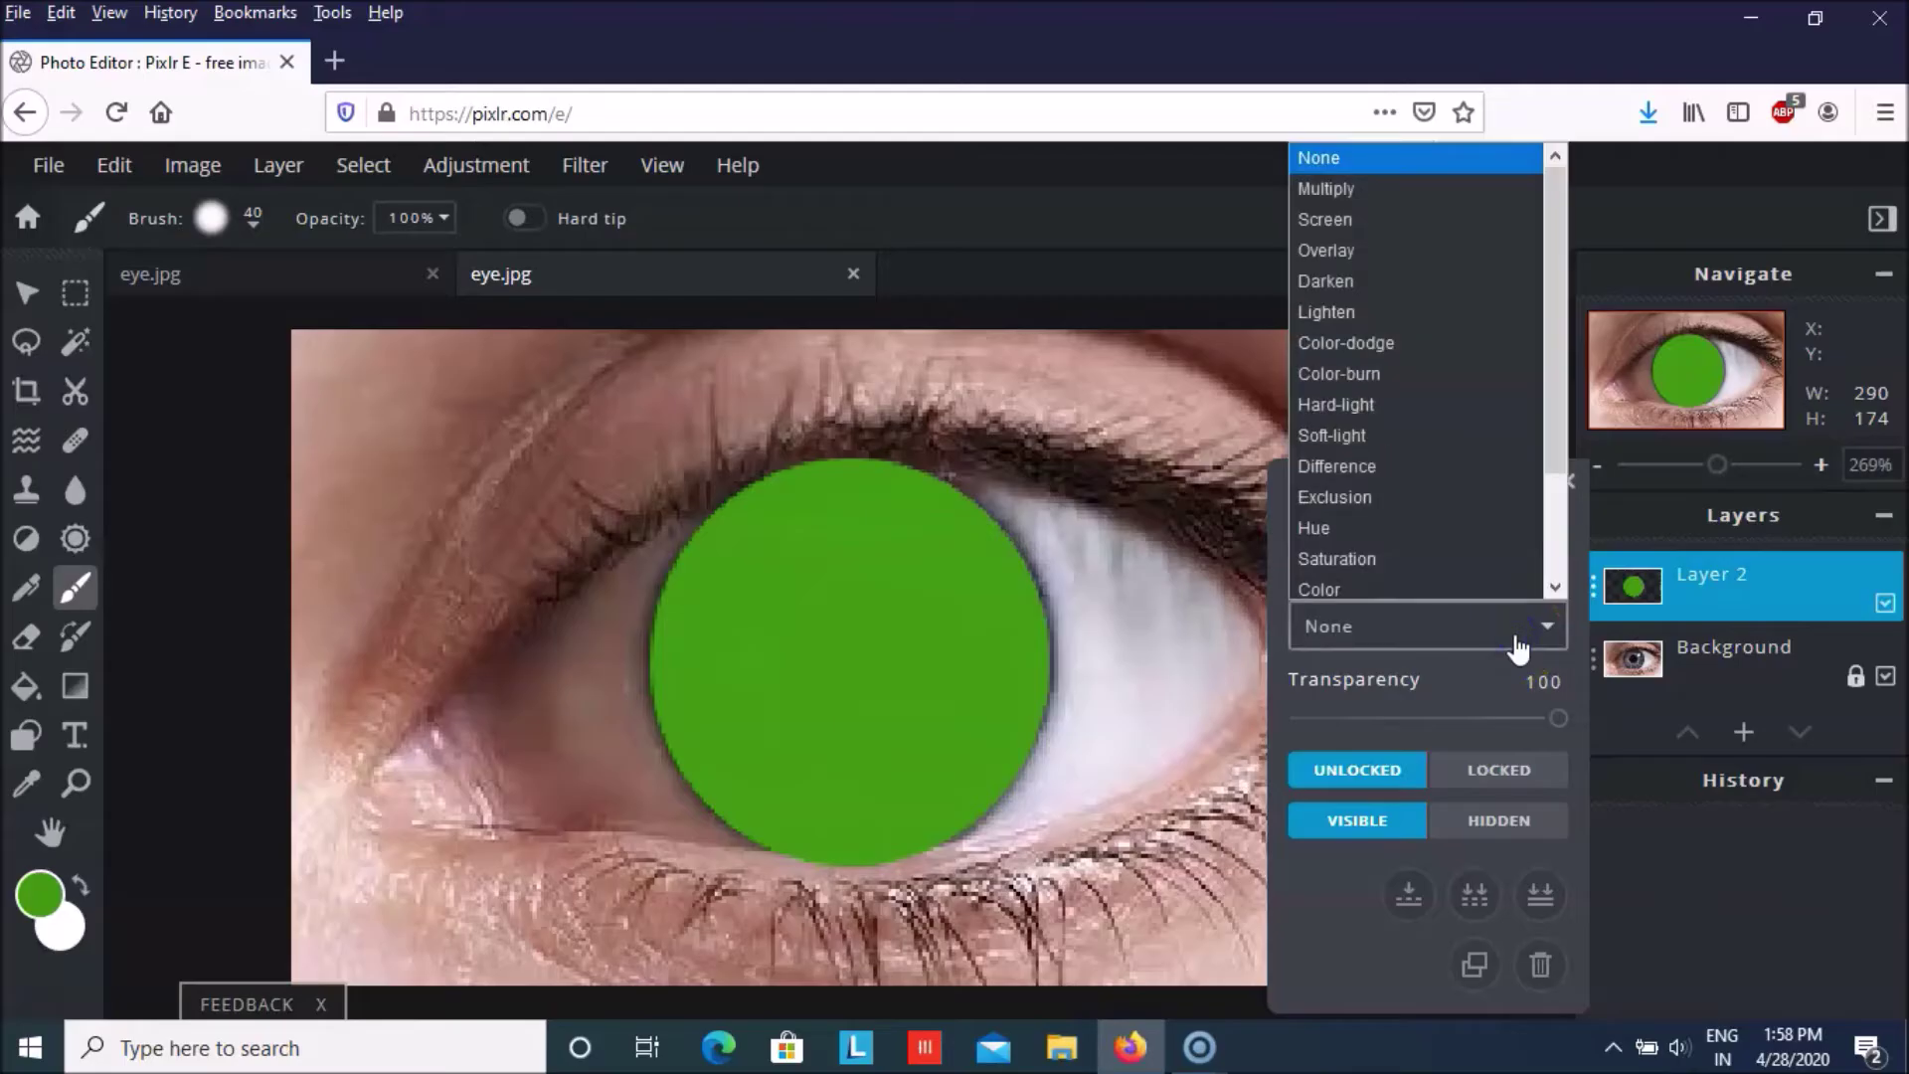
{"action": "left_click", "coordinate": [1458, 247]}
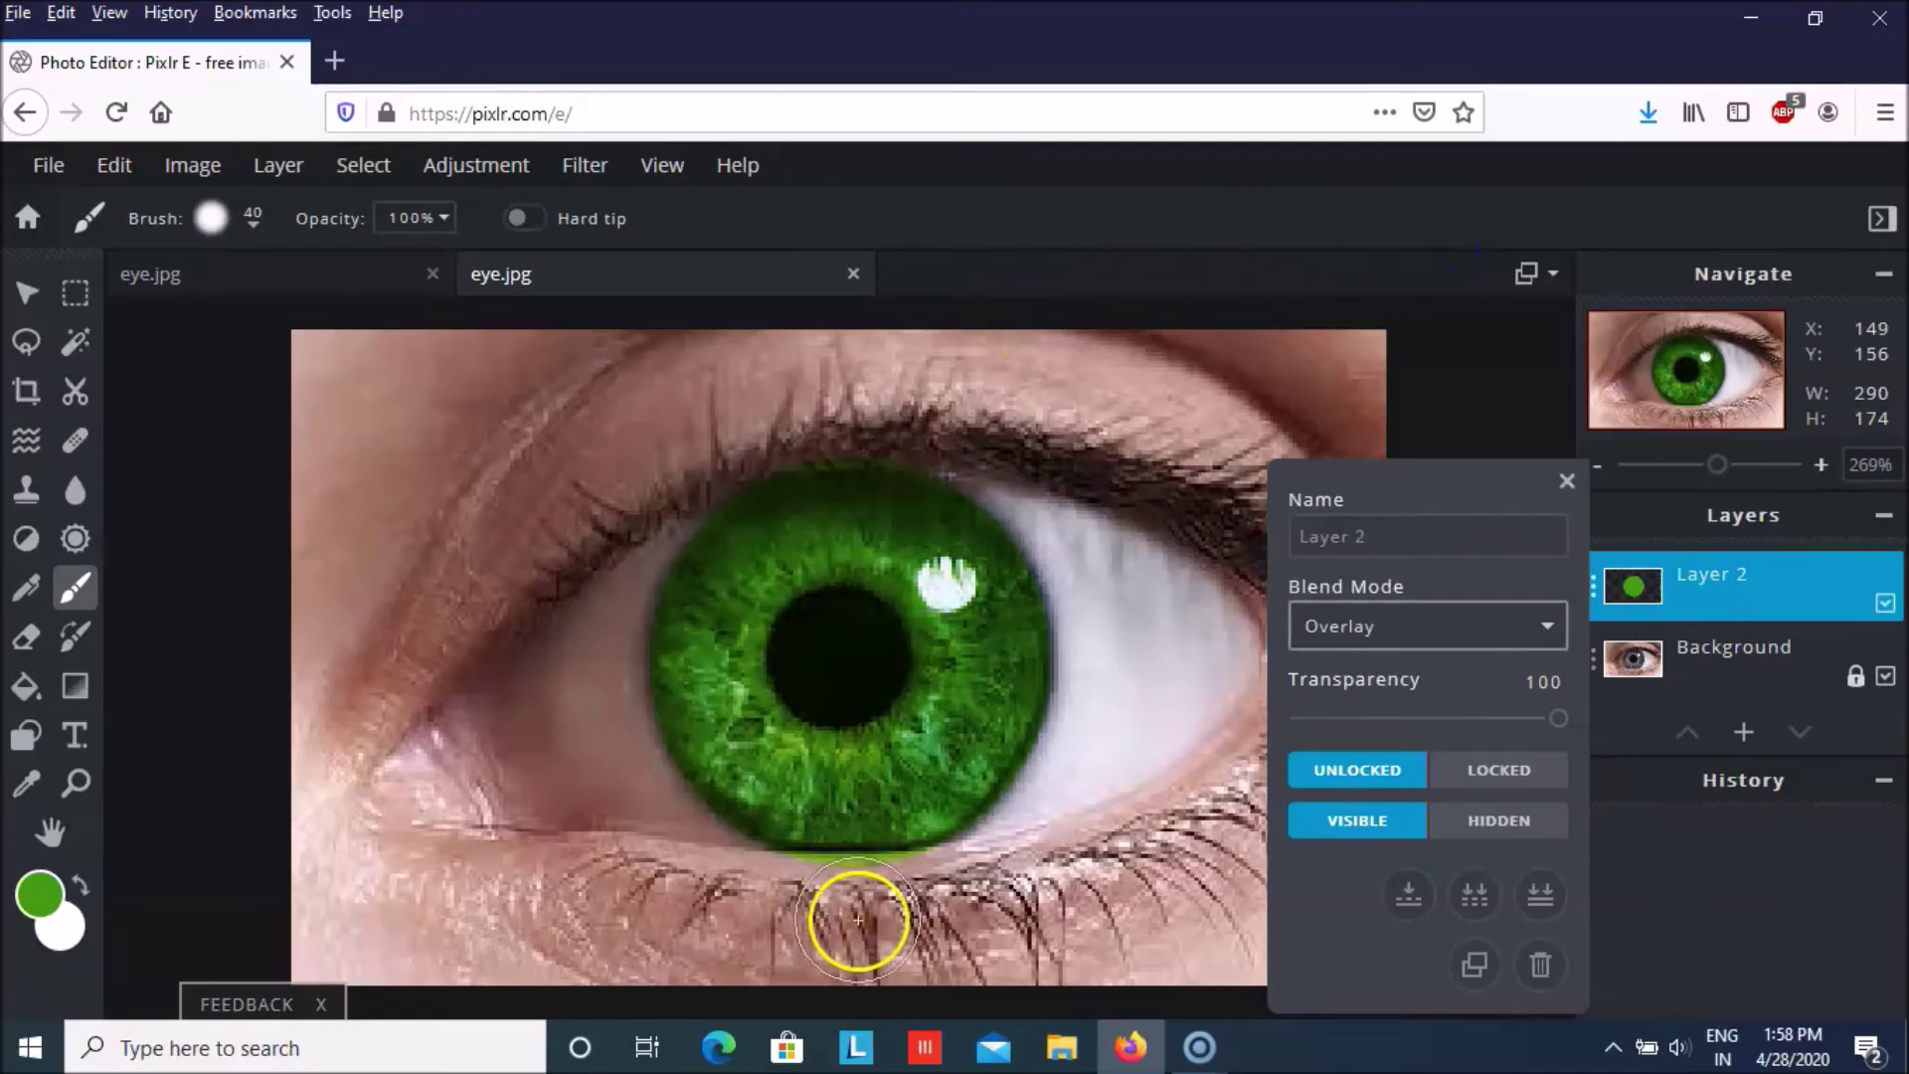
{"action": "left_click", "coordinate": [1557, 485]}
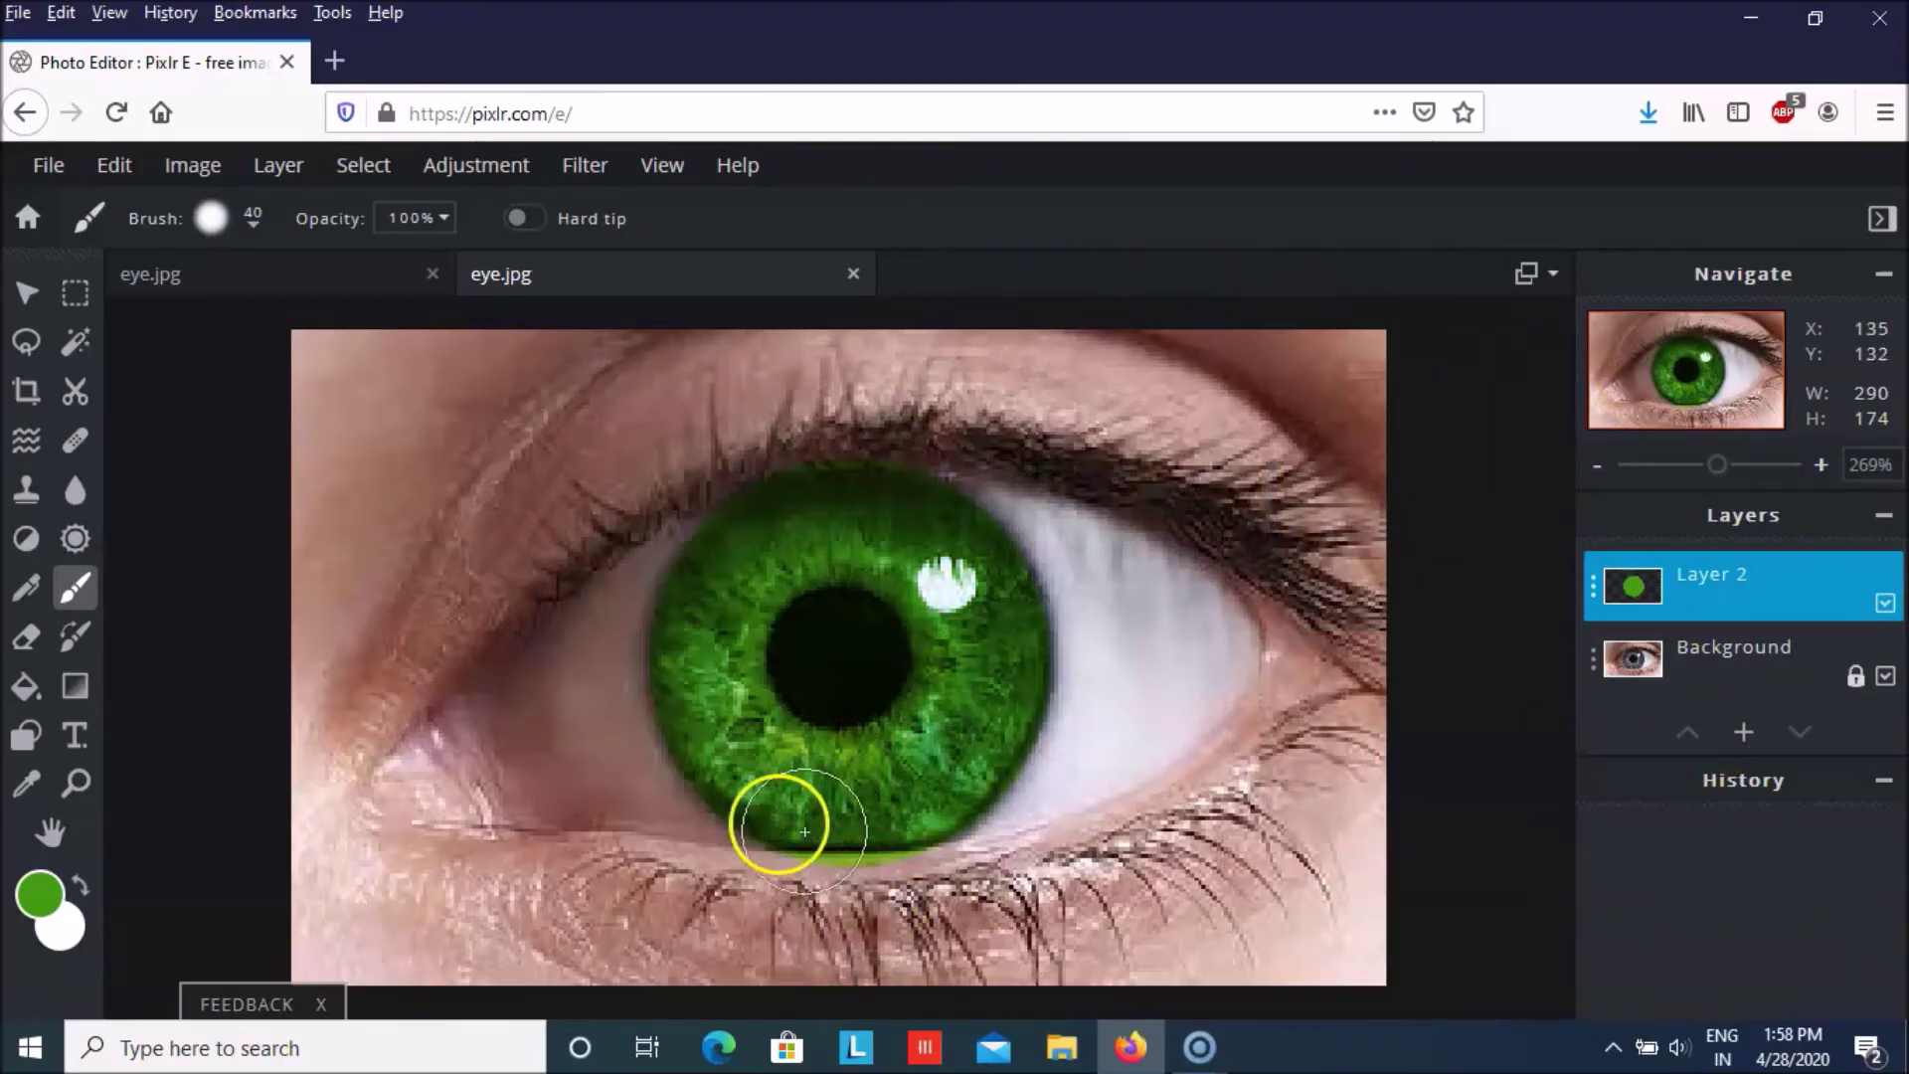
{"action": "left_click", "coordinate": [20, 634]}
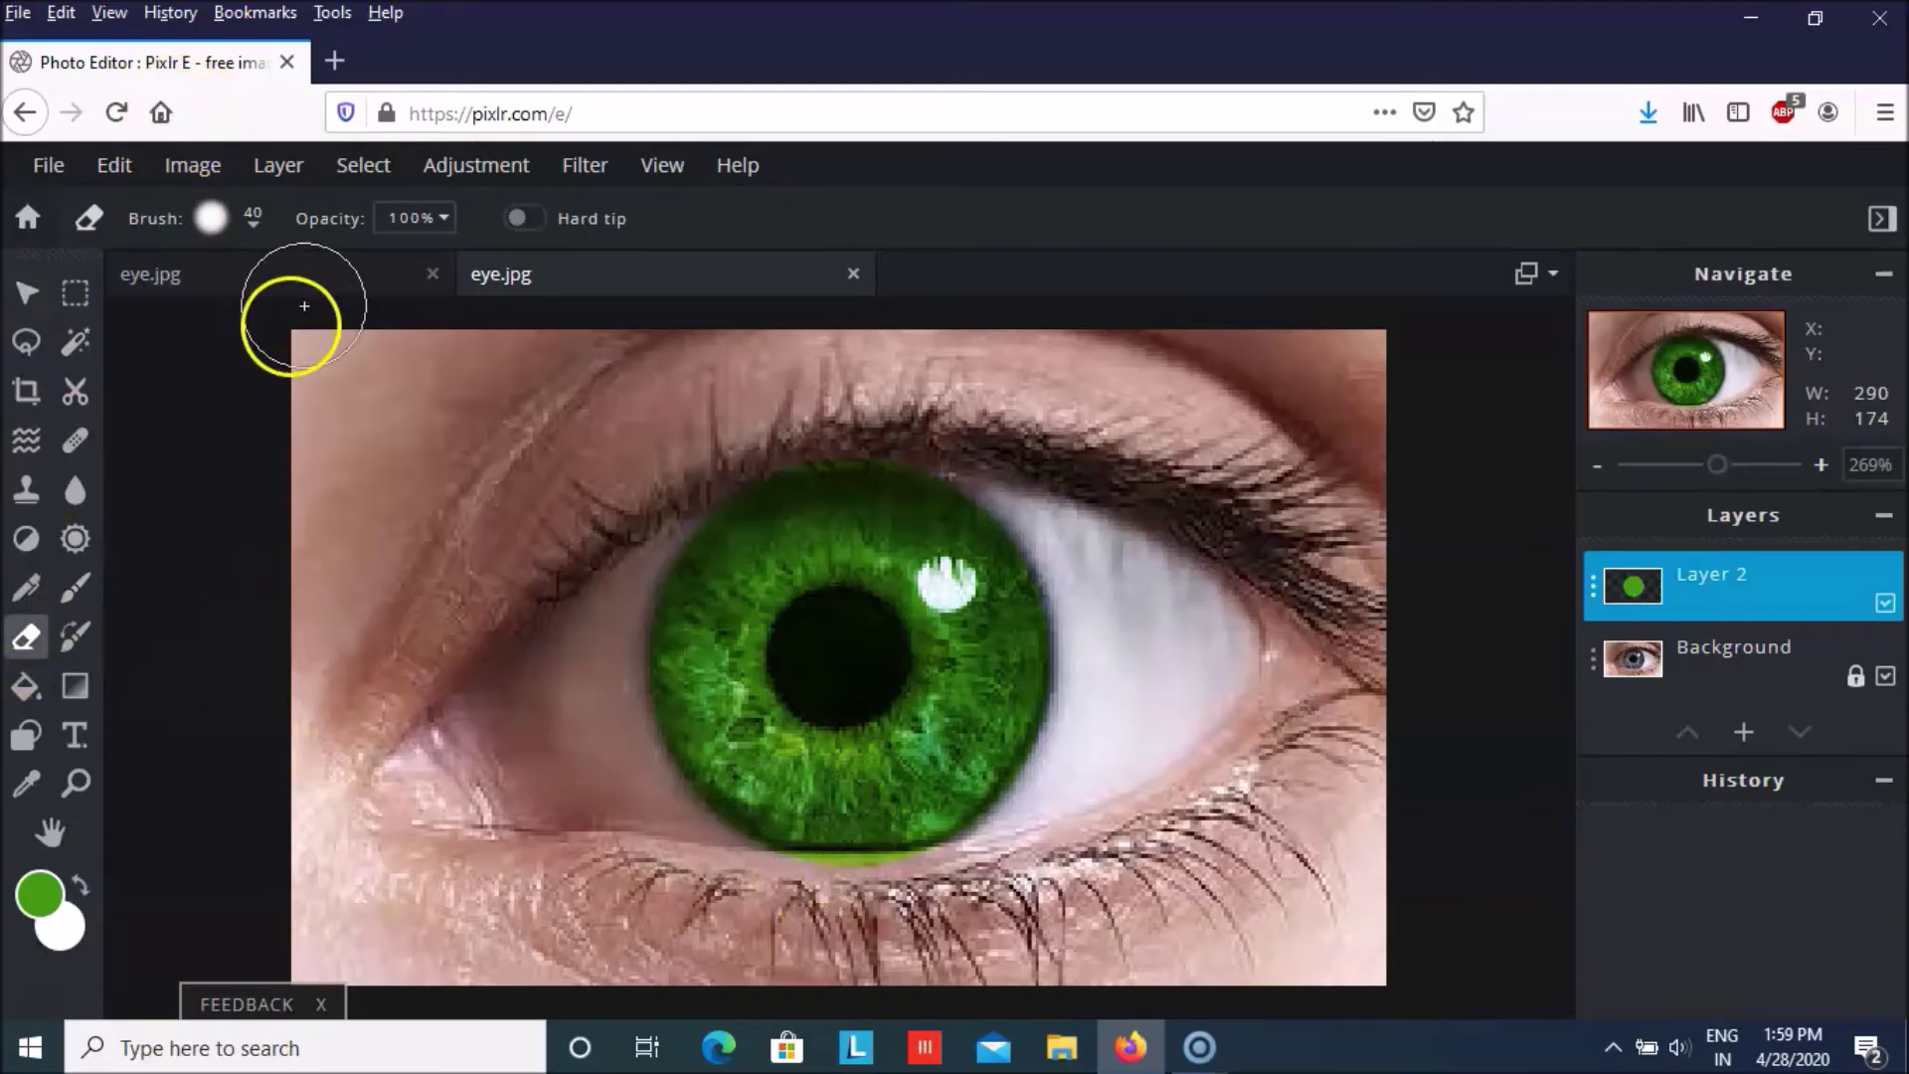
Erase the green fringe below the iris with a size 10 eraser.
{"action": "left_click", "coordinate": [252, 220]}
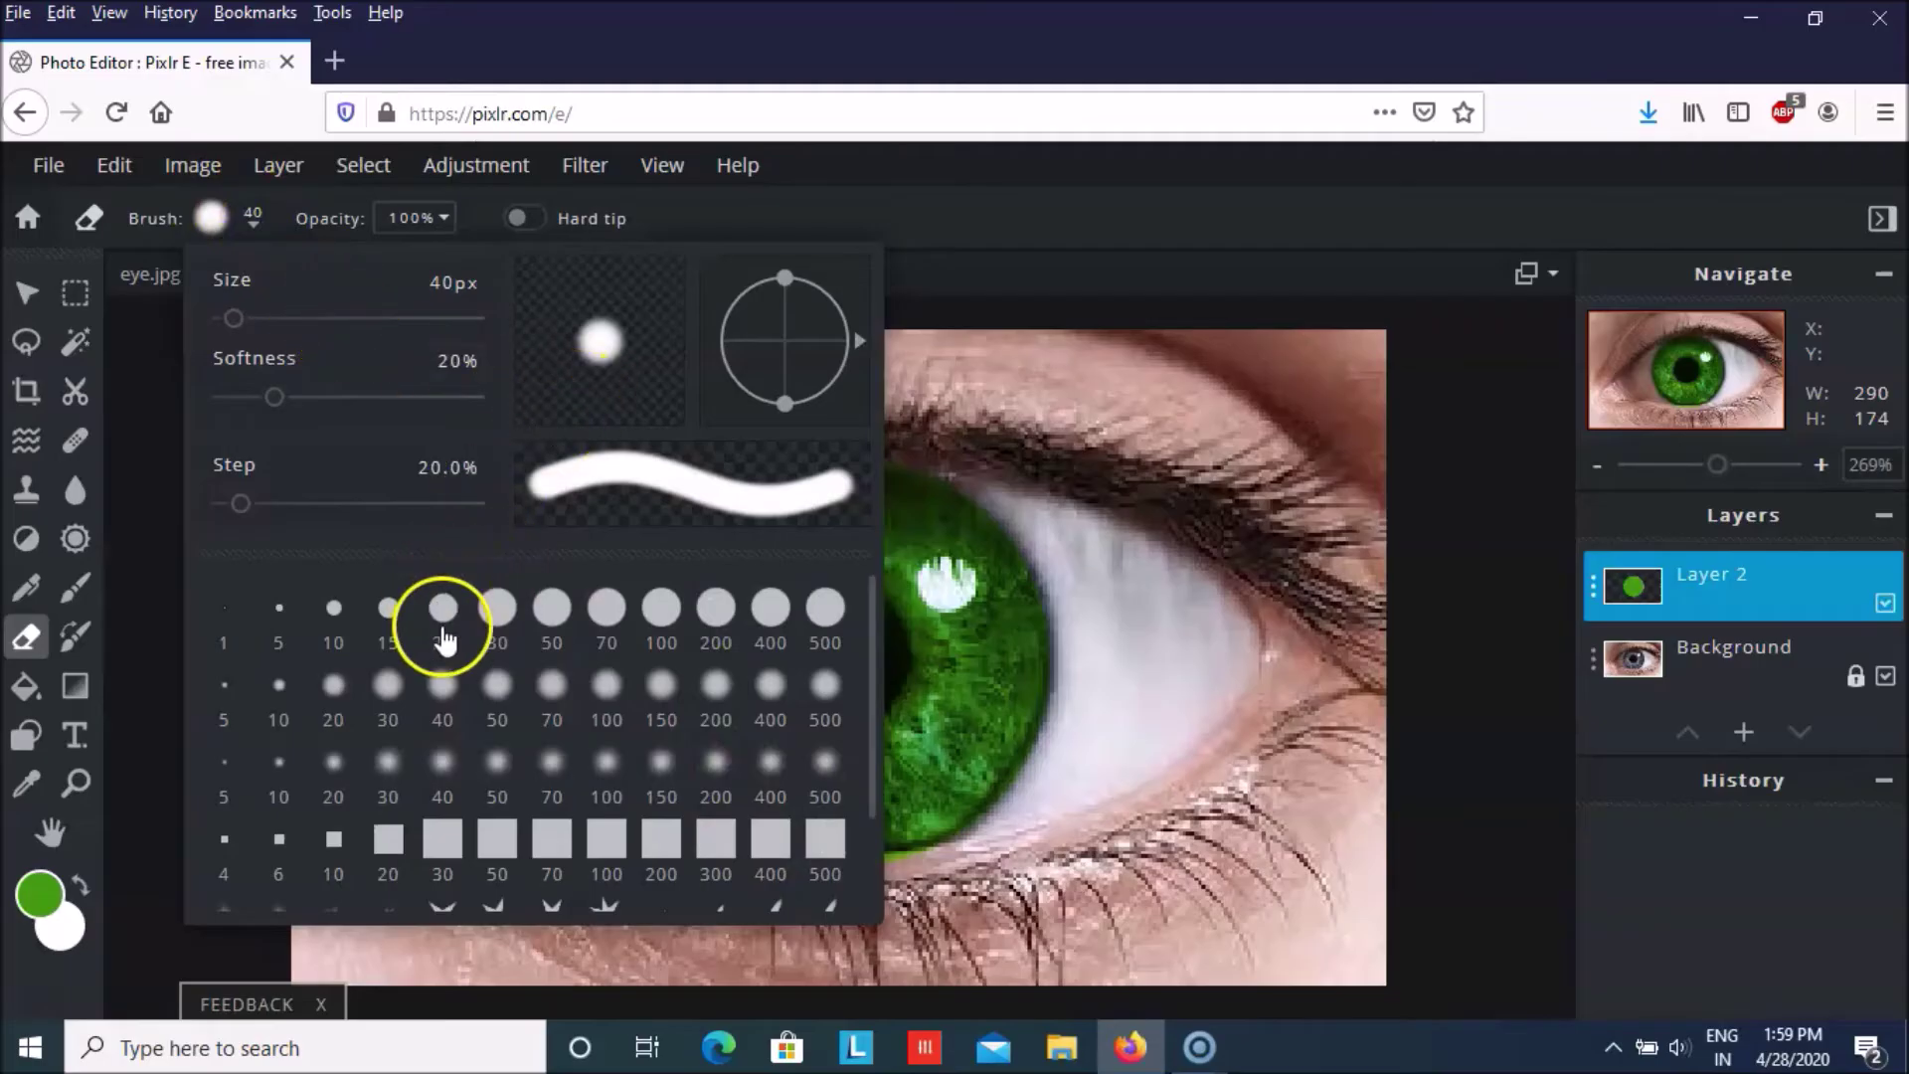
{"action": "left_click", "coordinate": [333, 607]}
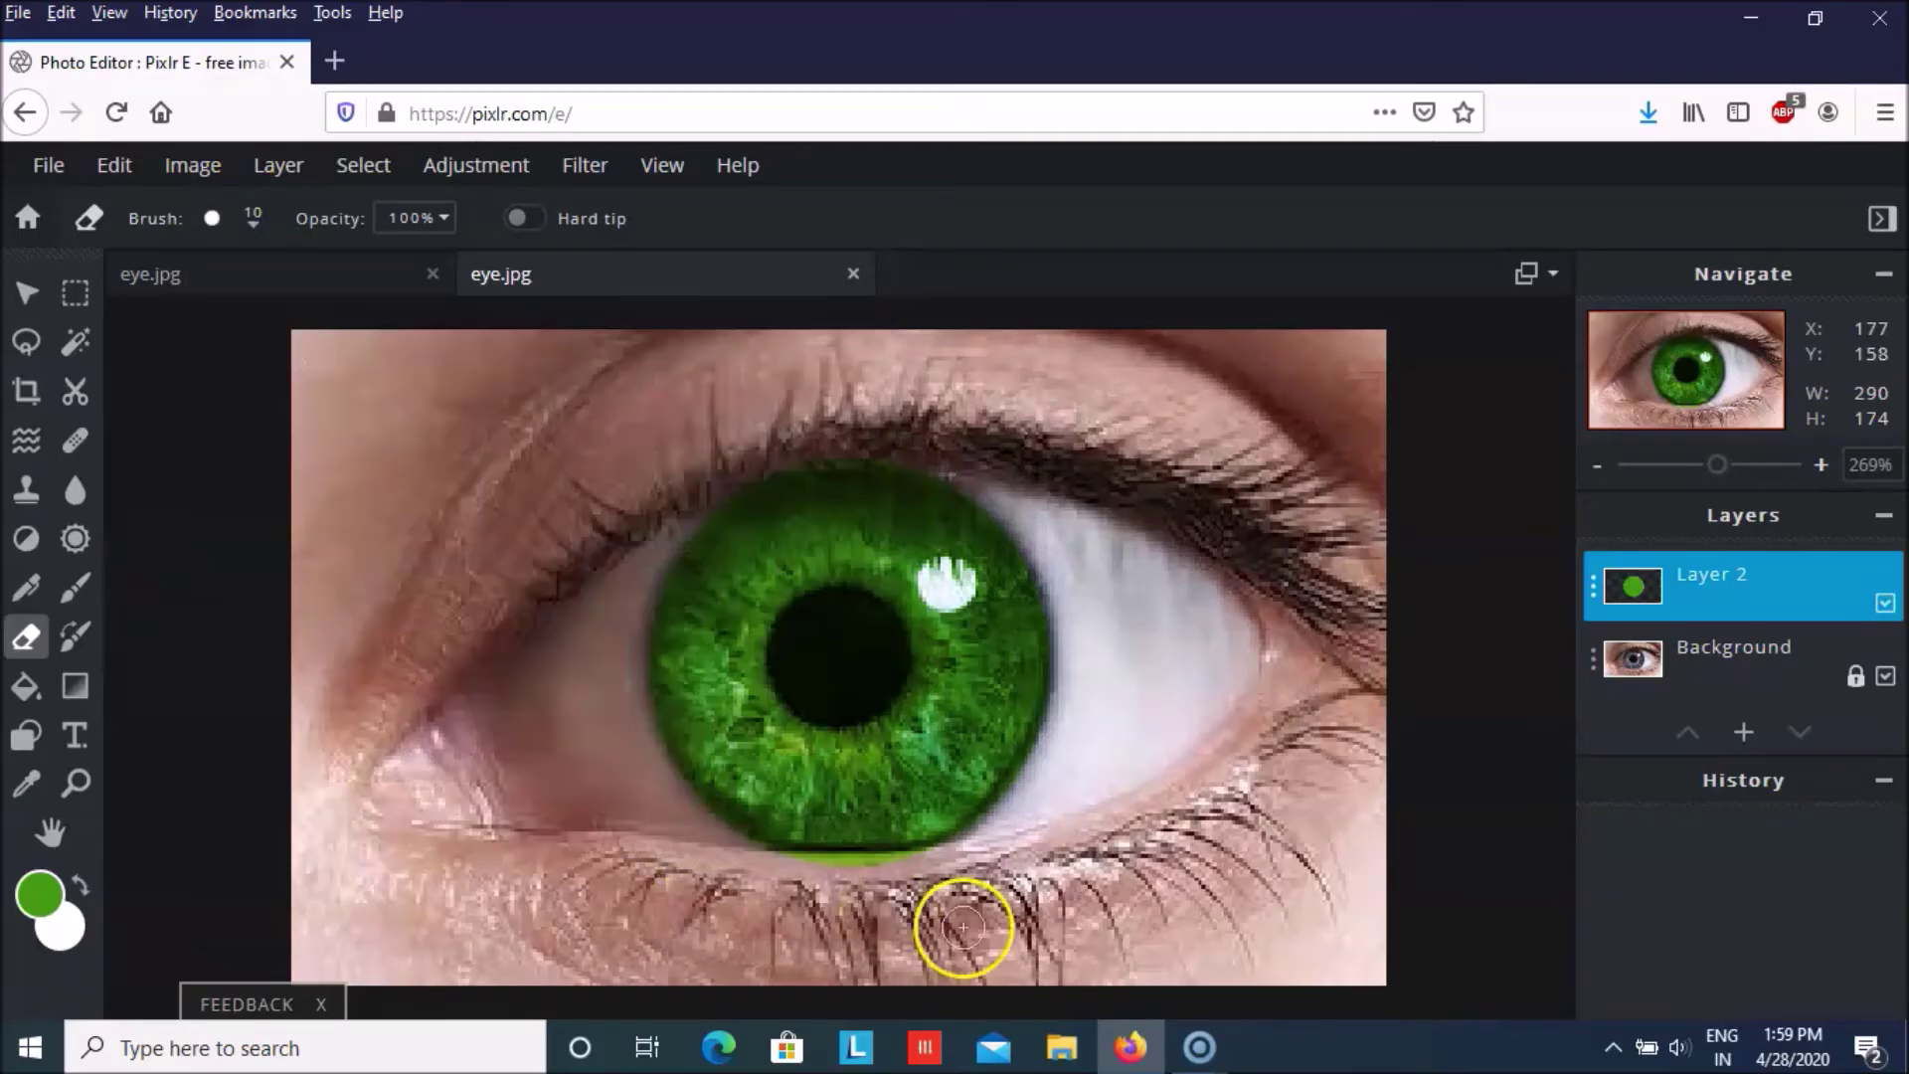
{"action": "left_click_drag", "start_coordinate": [772, 875], "coordinate": [796, 880]}
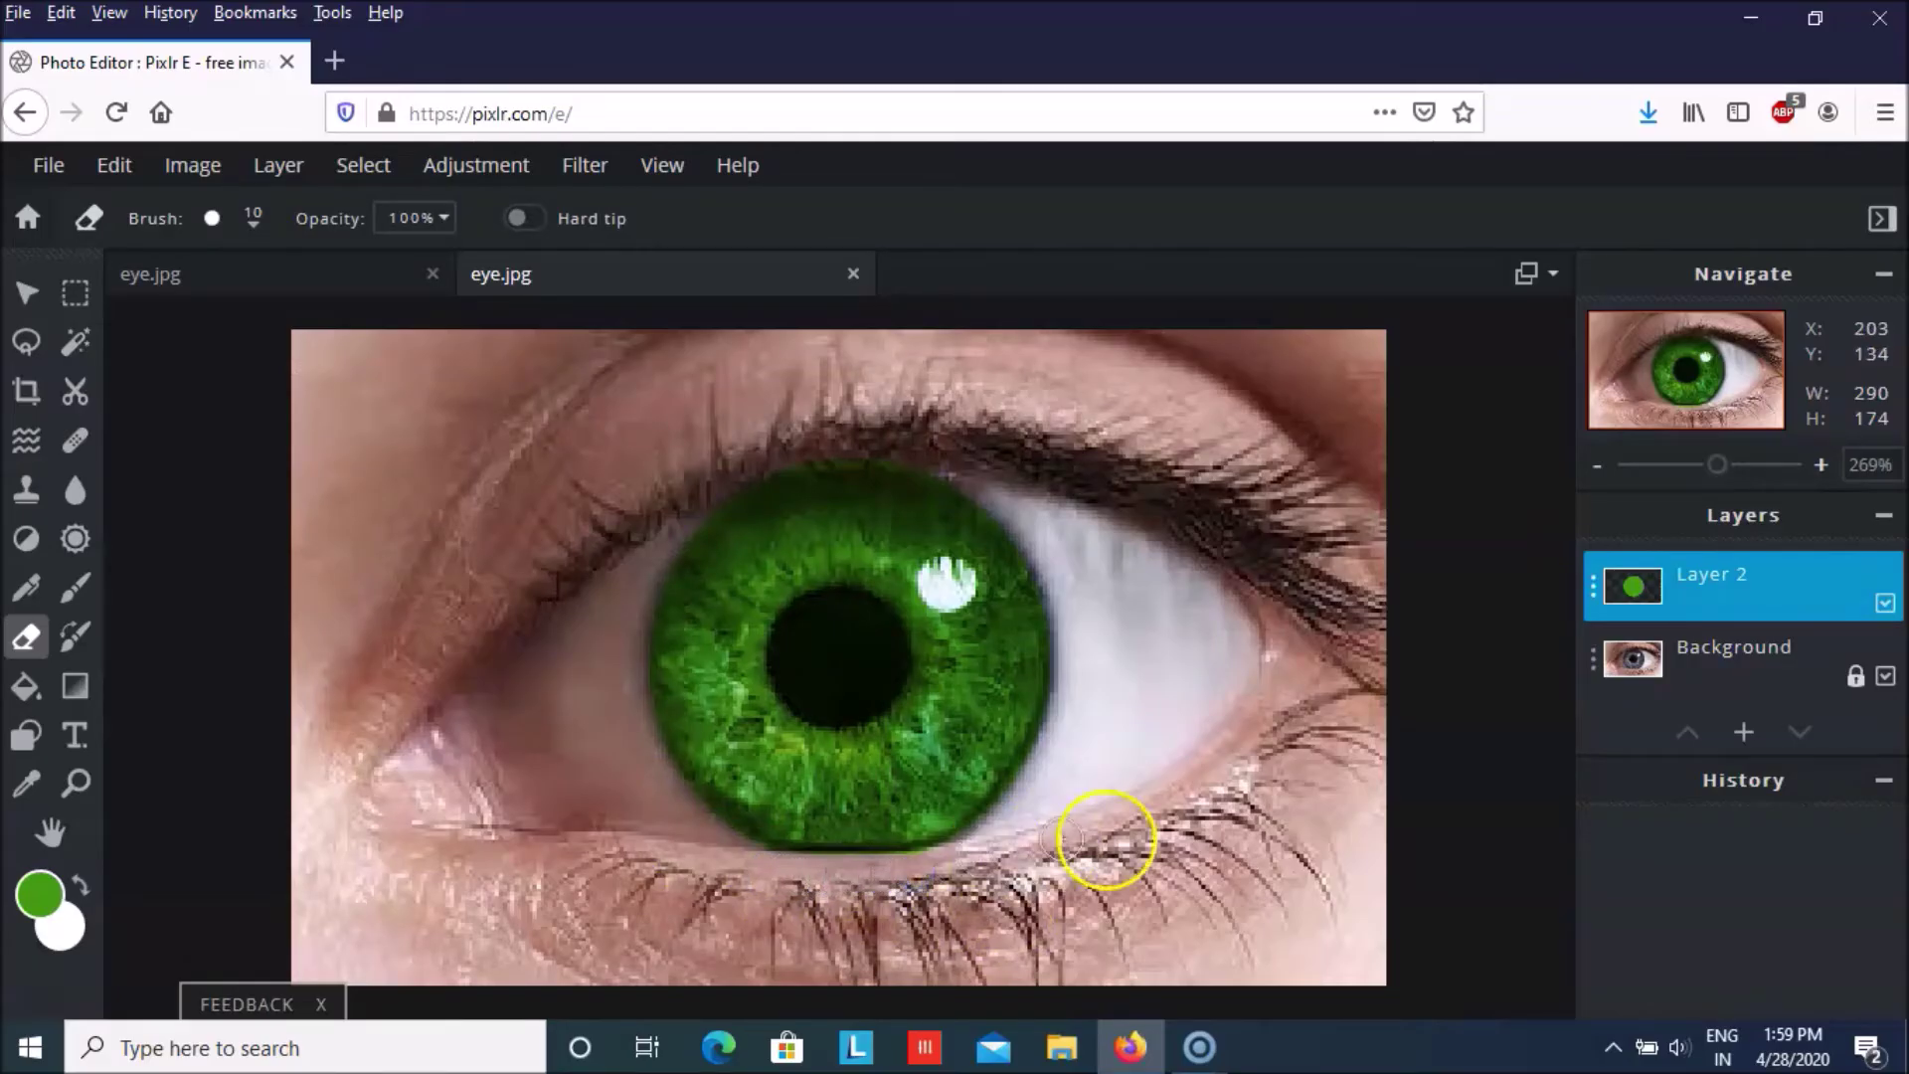
{"action": "mouse_move", "coordinate": [949, 848]}
{"action": "left_mouse_down"}
{"action": "mouse_move", "coordinate": [804, 886]}
{"action": "mouse_move", "coordinate": [858, 886]}
{"action": "mouse_move", "coordinate": [926, 870]}
{"action": "mouse_move", "coordinate": [783, 874]}
{"action": "mouse_move", "coordinate": [922, 870]}
{"action": "left_mouse_up"}
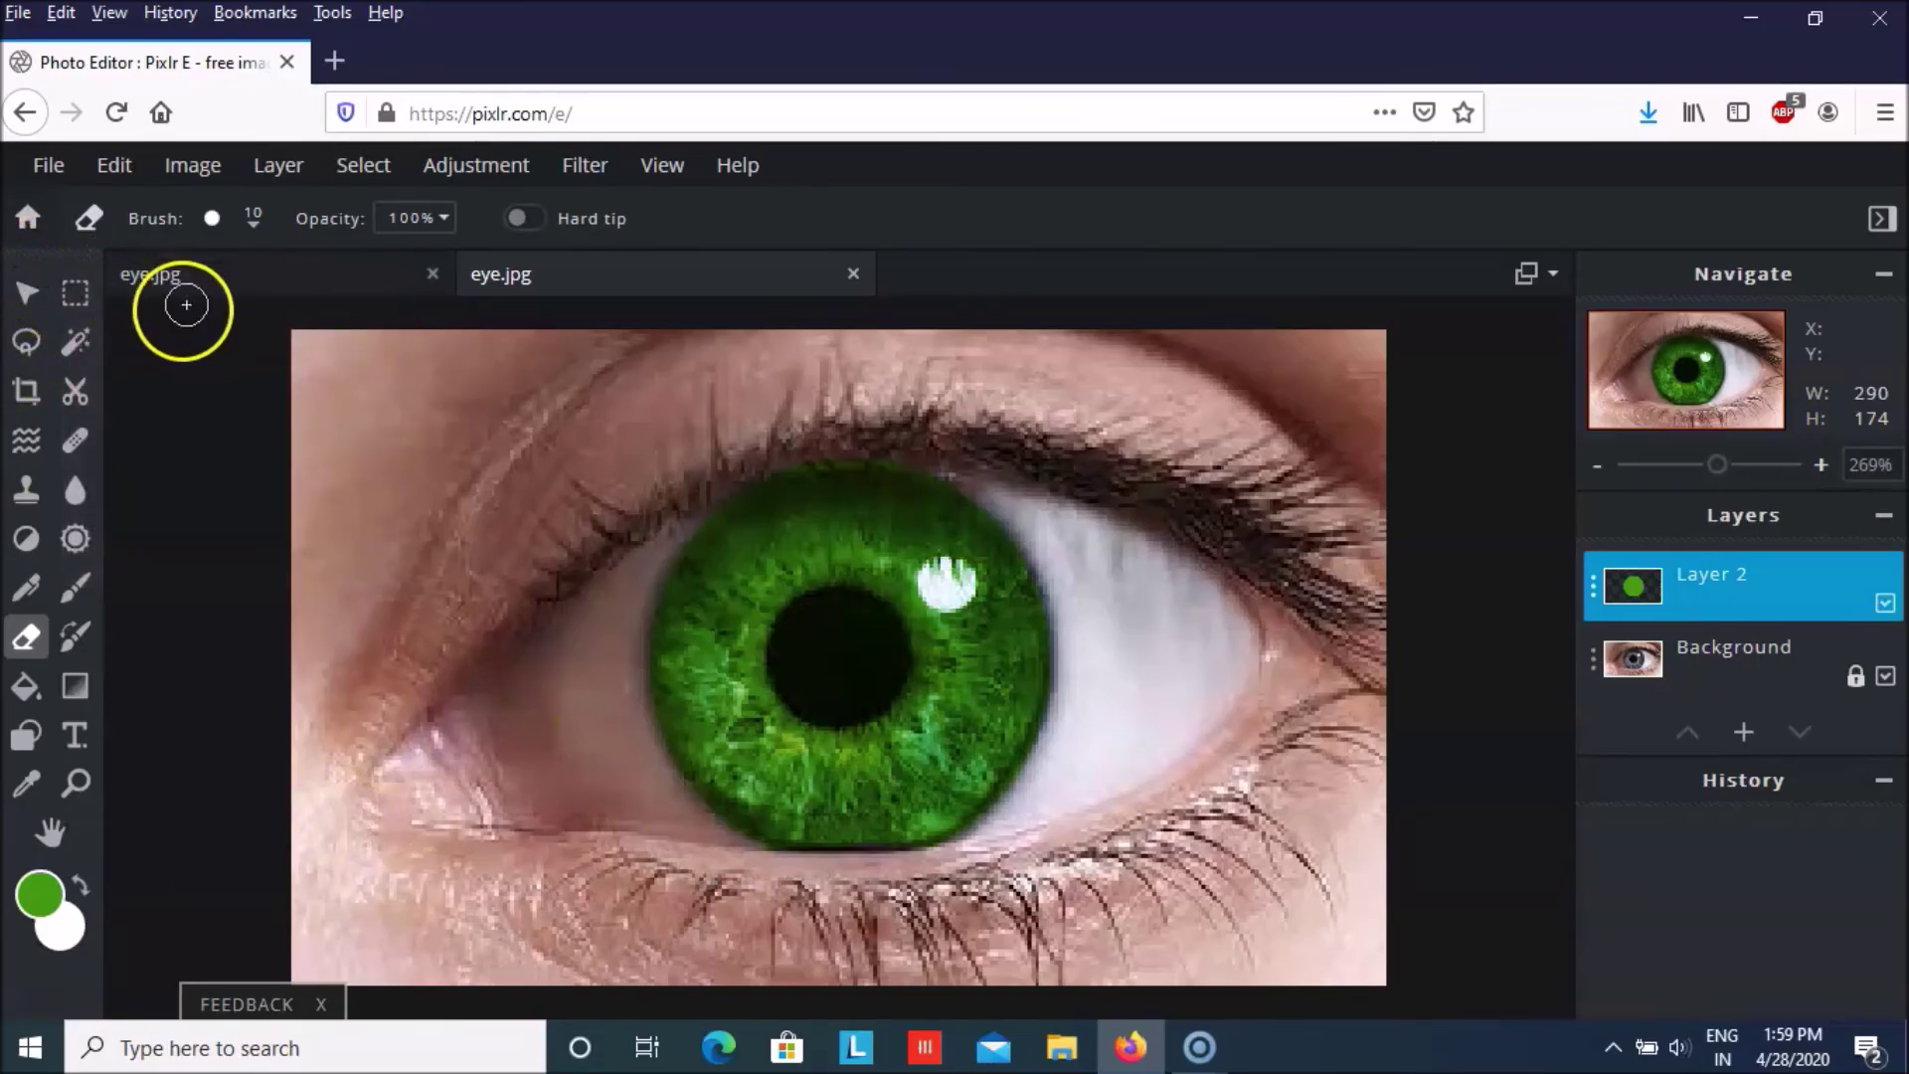
{"action": "left_click", "coordinate": [75, 293]}
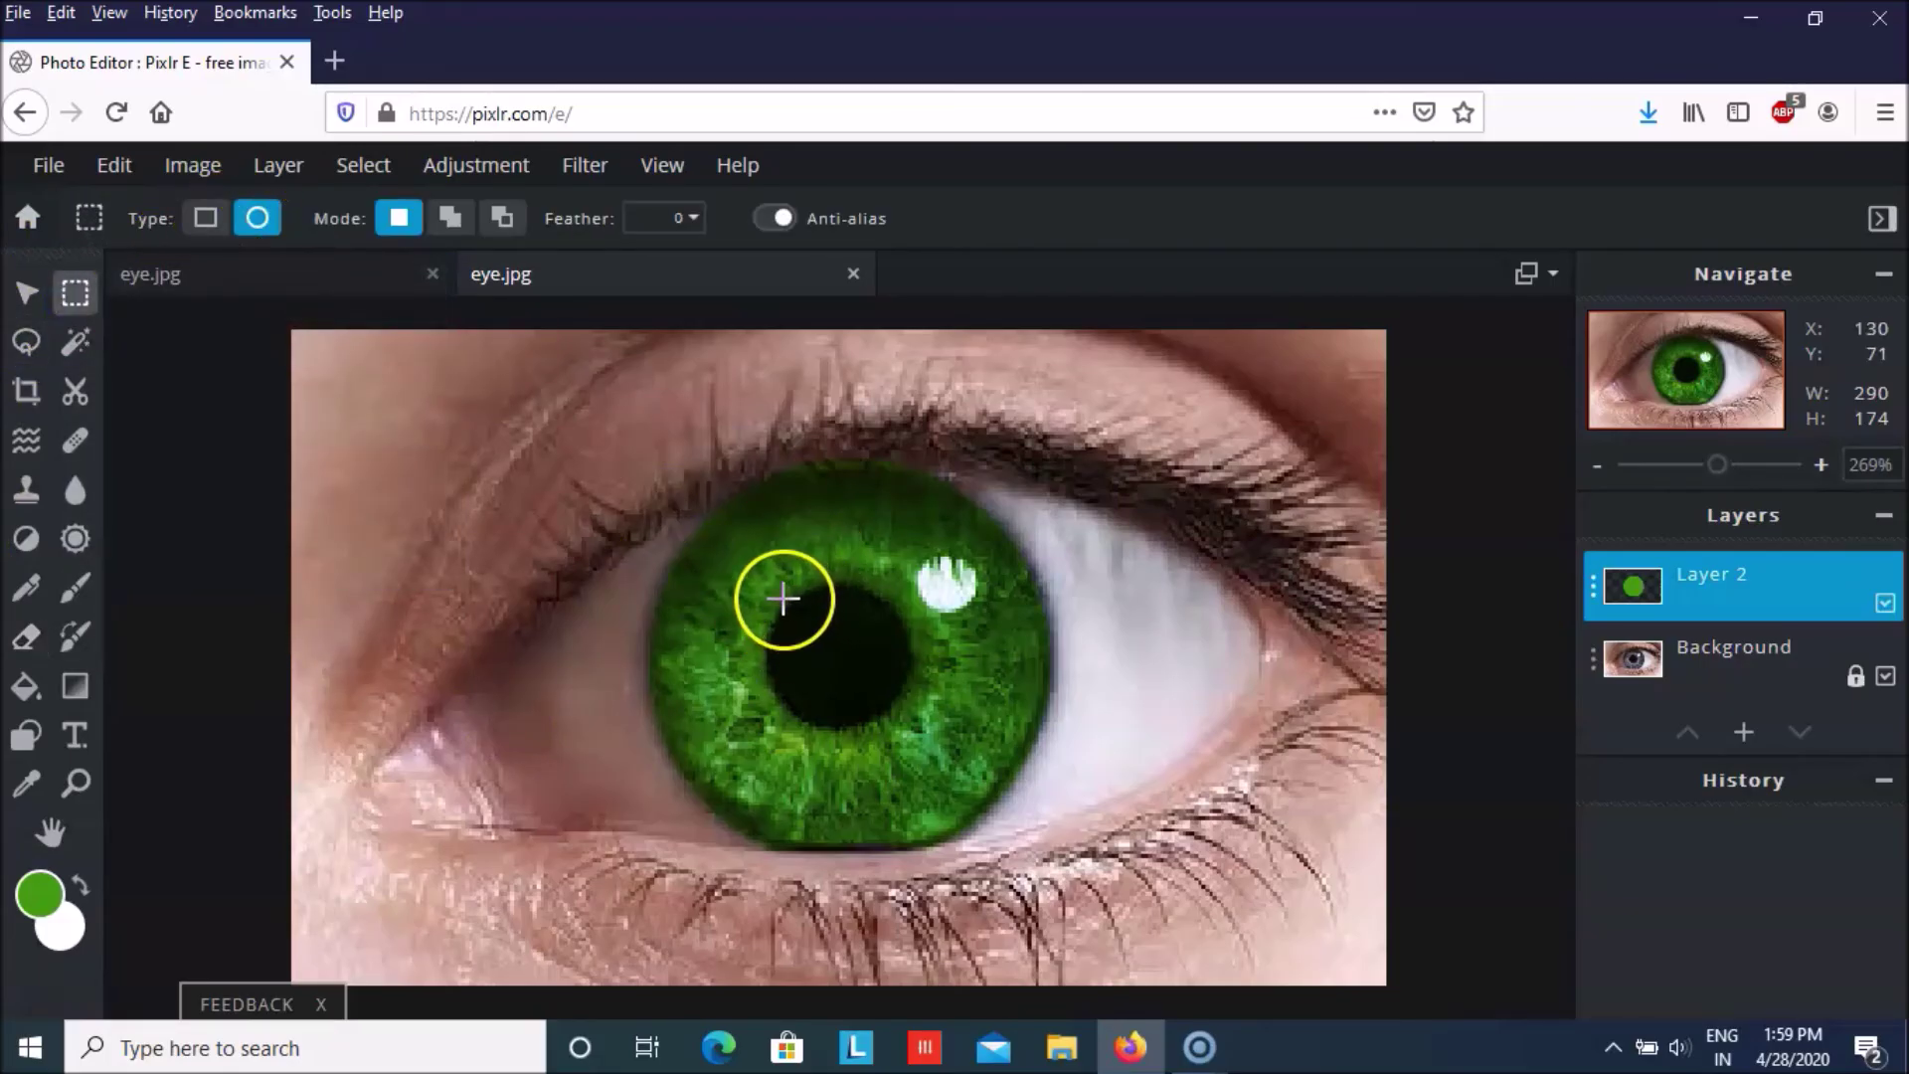
Select the pupil with an ellipse and brush it solid black.
{"action": "left_click_drag", "start_coordinate": [775, 597], "coordinate": [922, 732]}
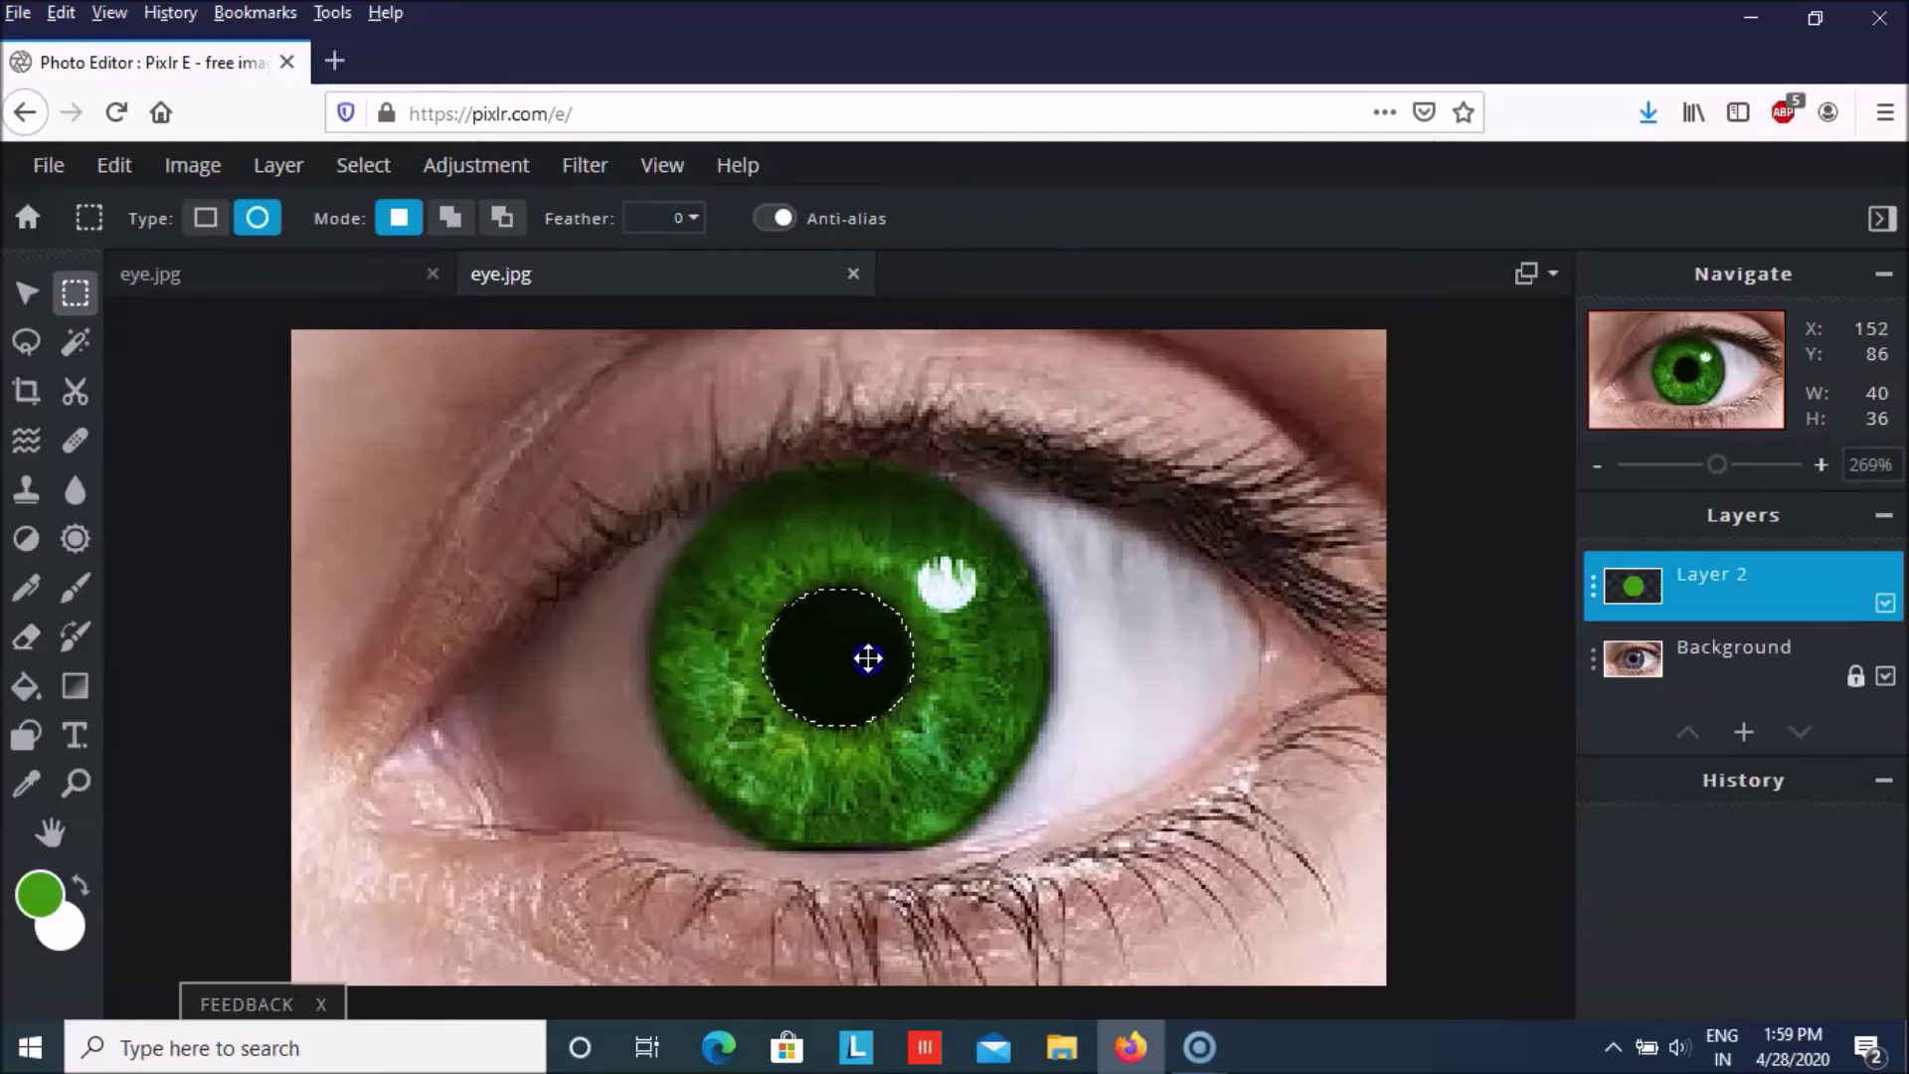
{"action": "left_click", "coordinate": [40, 892]}
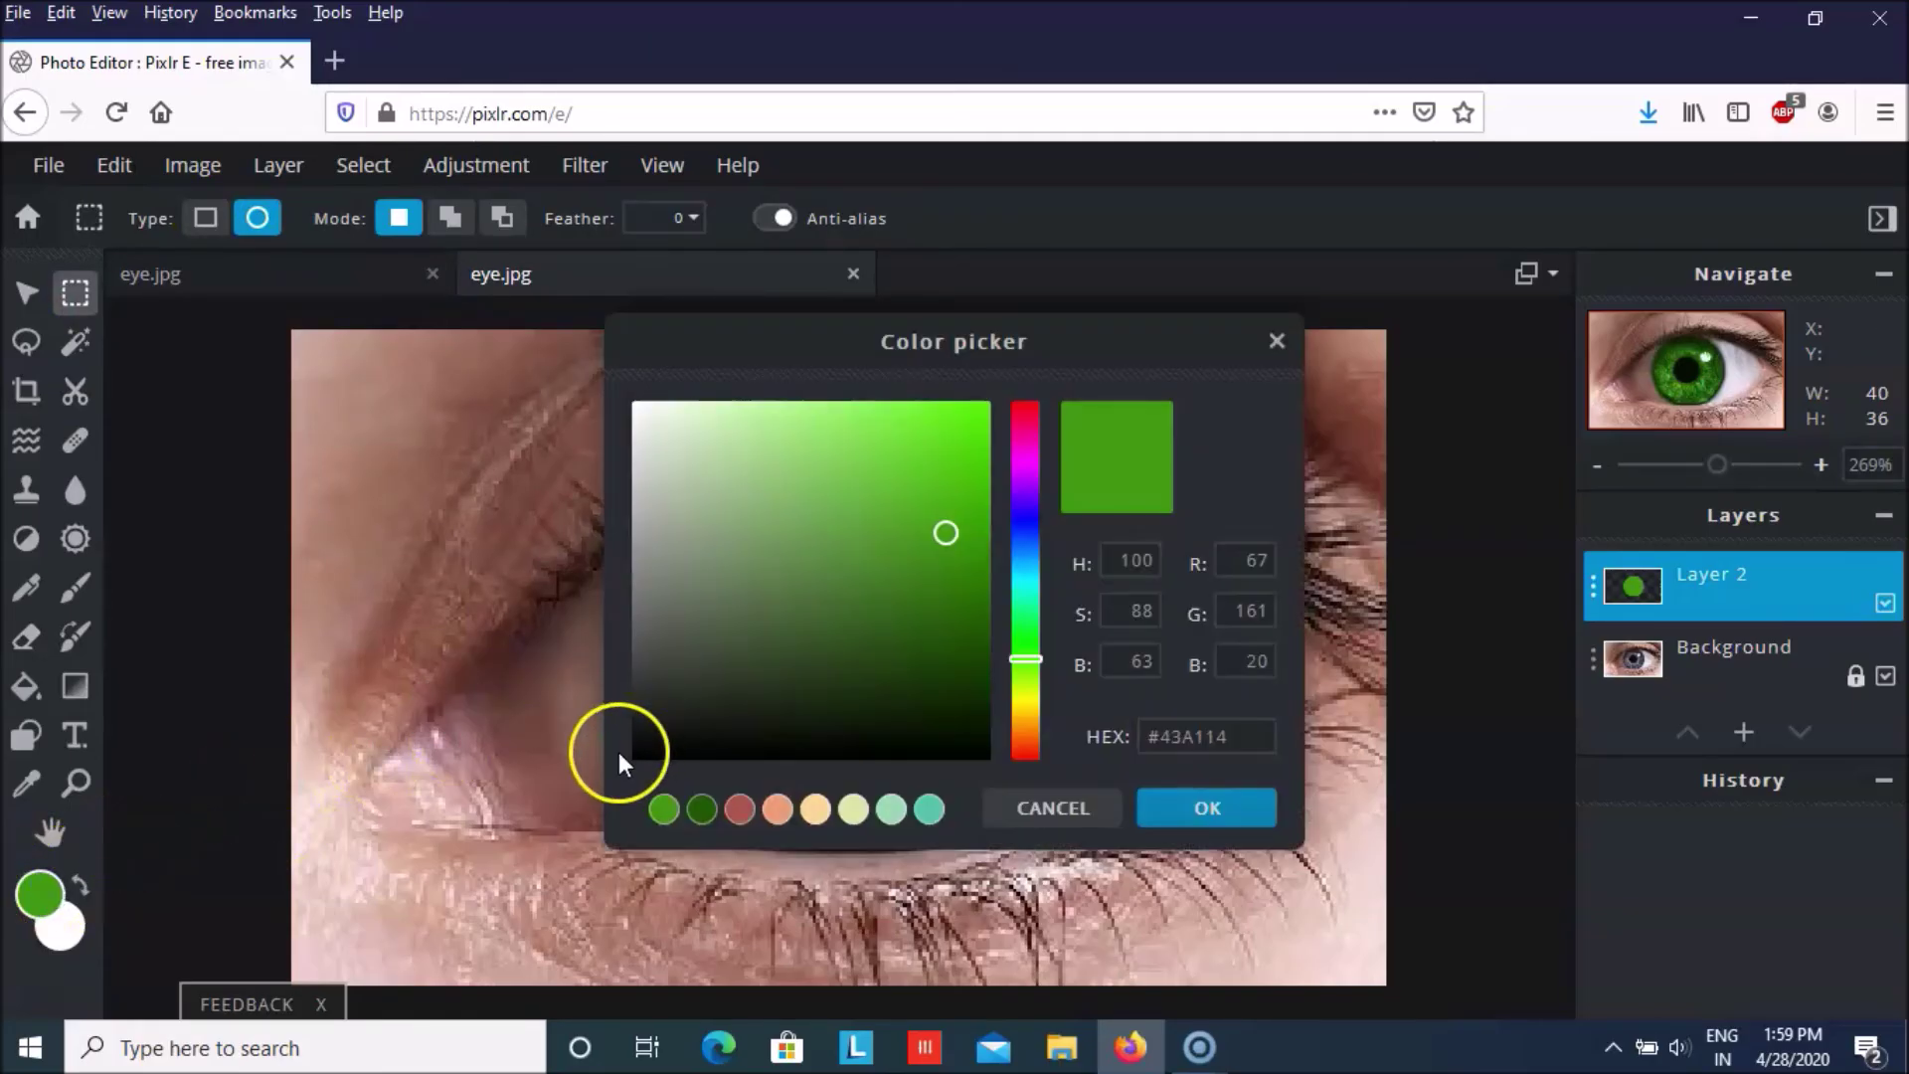
{"action": "left_click", "coordinate": [632, 749]}
{"action": "left_click", "coordinate": [1202, 807]}
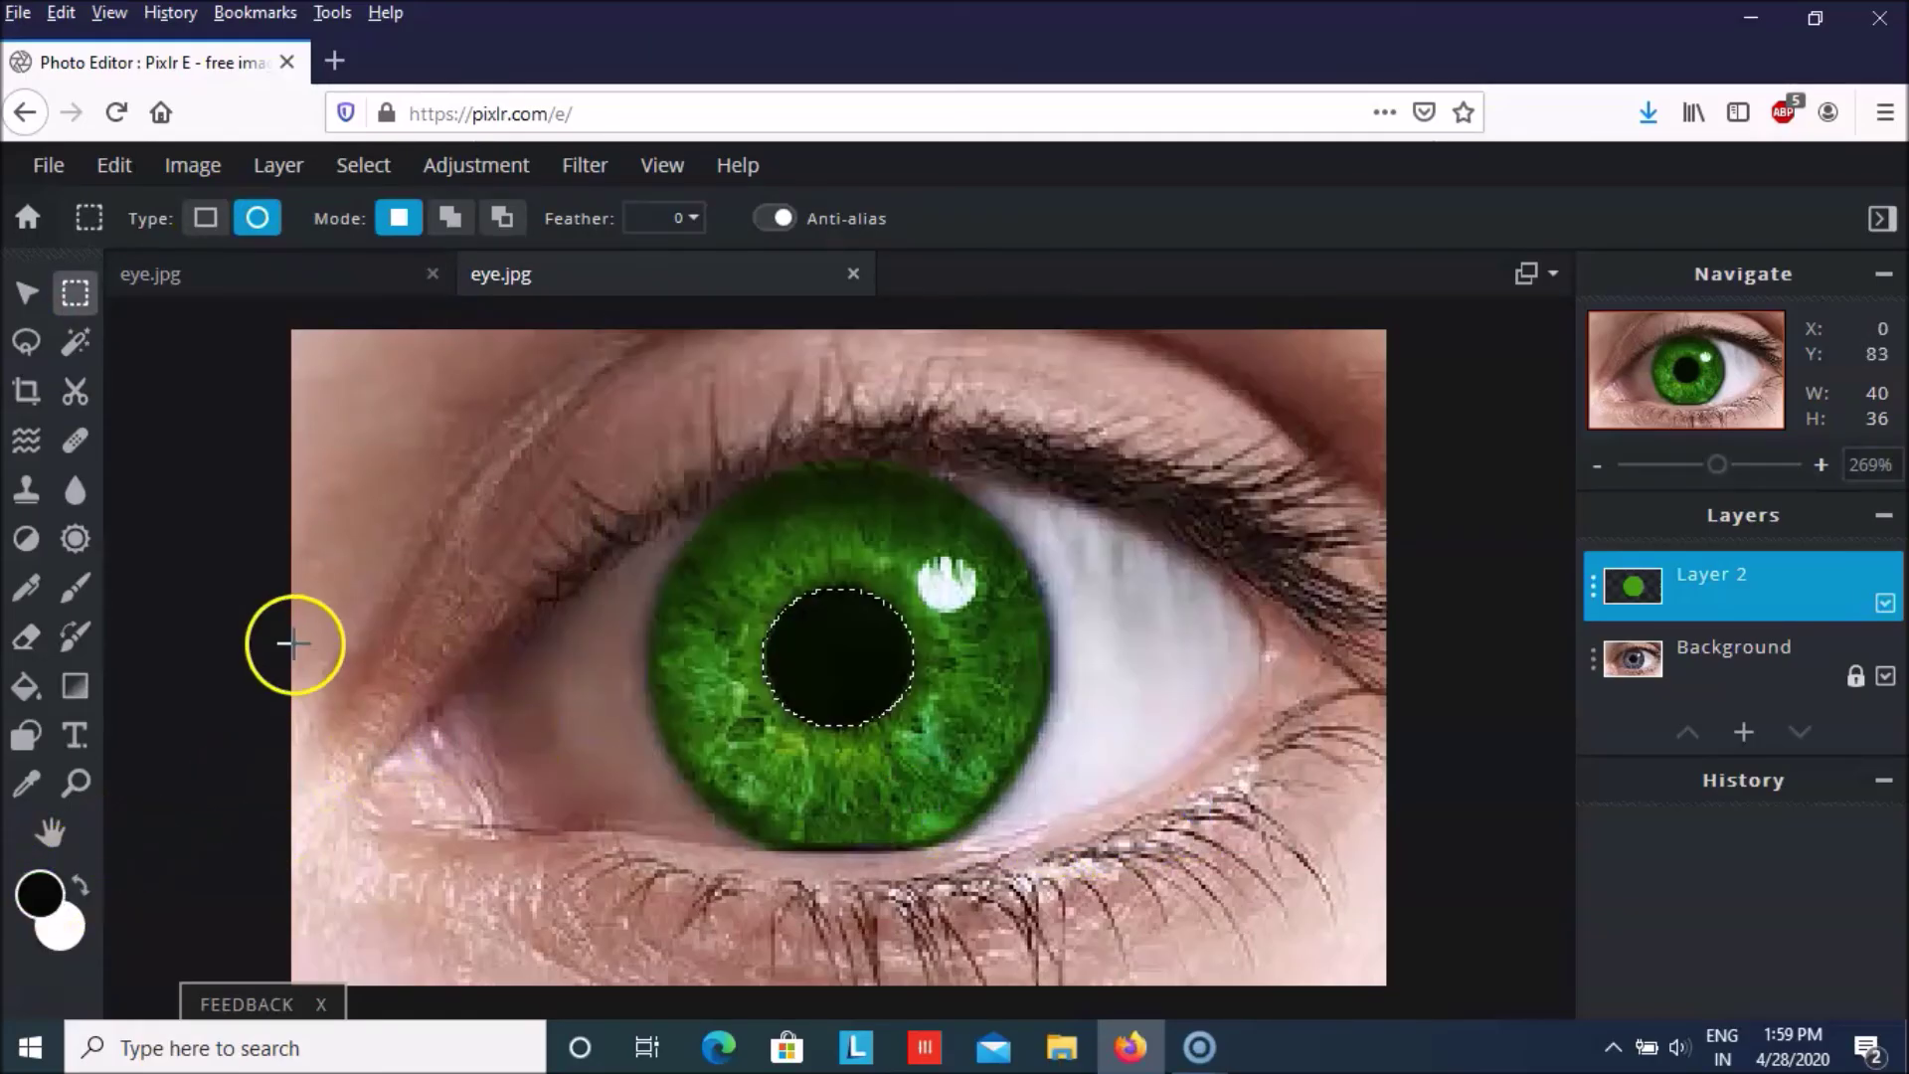
{"action": "left_click", "coordinate": [77, 588]}
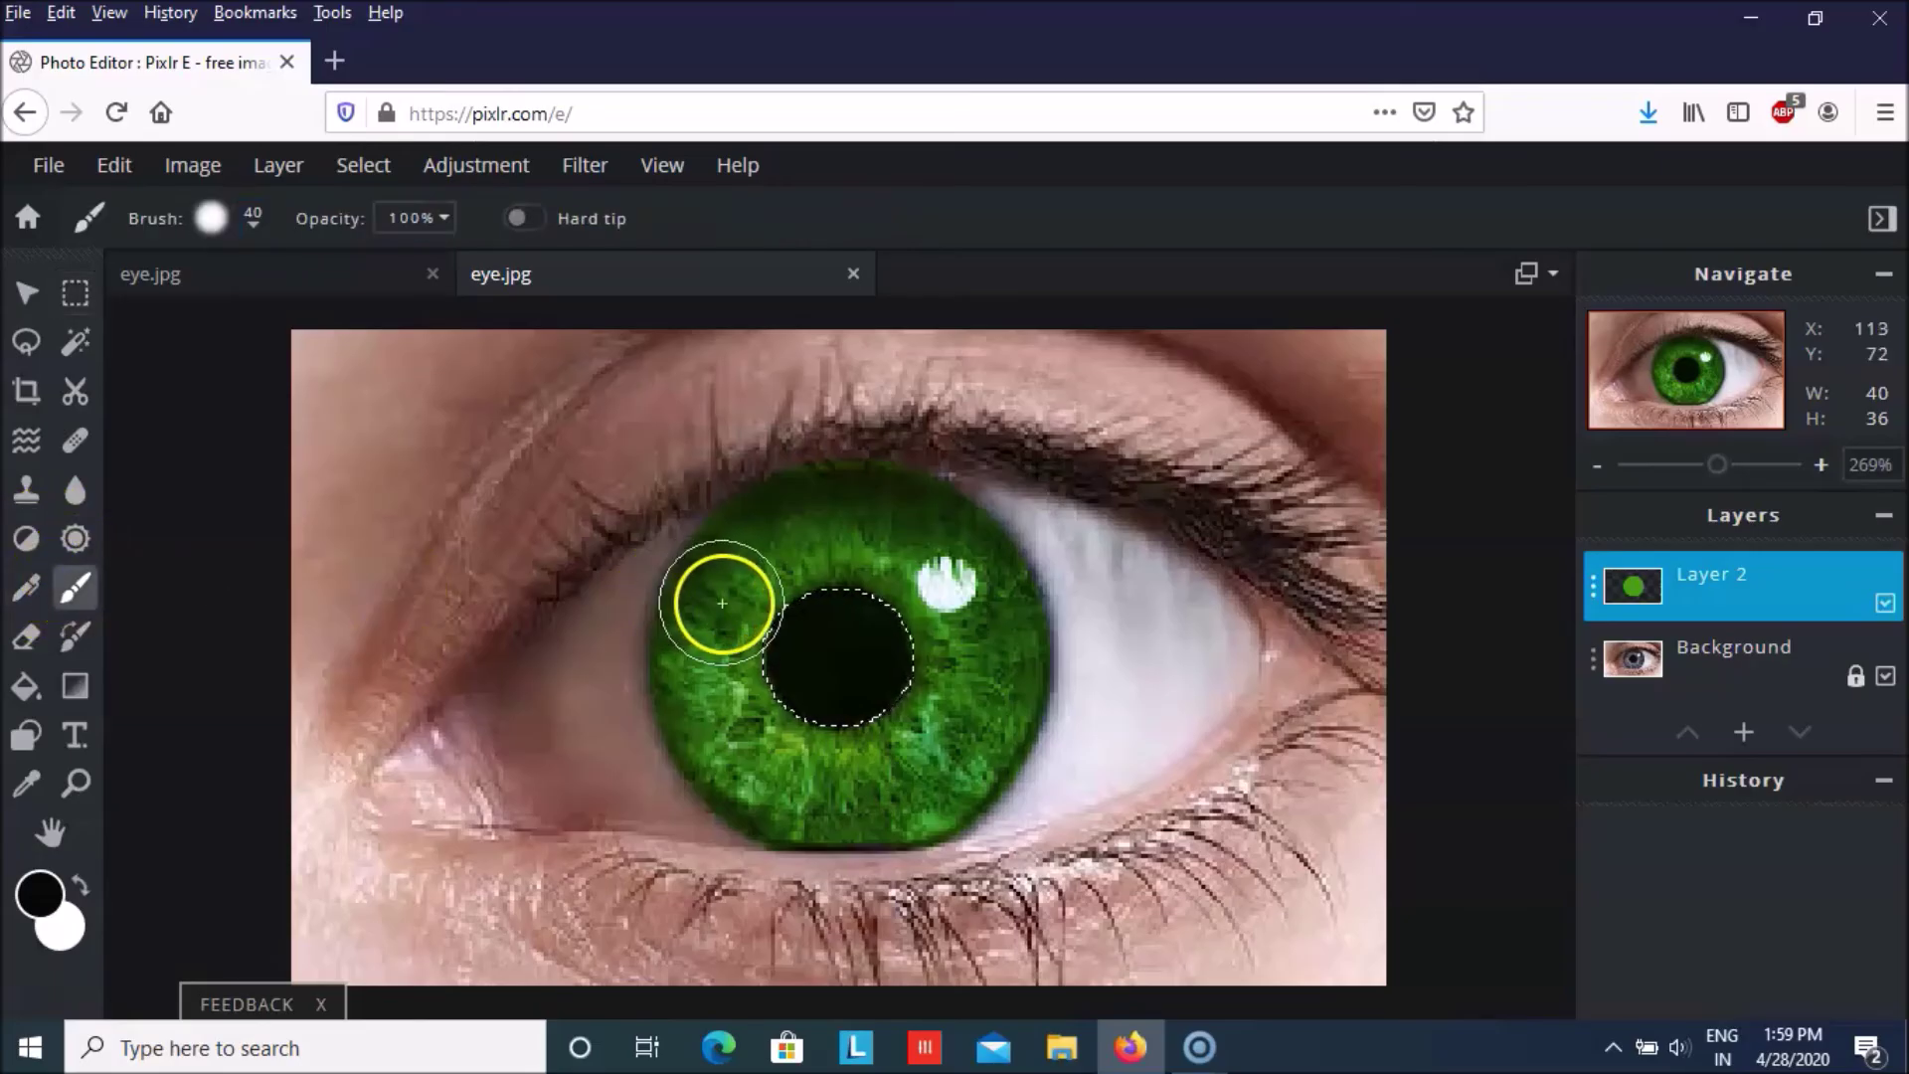
{"action": "mouse_move", "coordinate": [807, 641]}
{"action": "left_mouse_down"}
{"action": "mouse_move", "coordinate": [907, 676]}
{"action": "mouse_move", "coordinate": [866, 677]}
{"action": "mouse_move", "coordinate": [844, 665]}
{"action": "mouse_move", "coordinate": [924, 688]}
{"action": "mouse_move", "coordinate": [820, 660]}
{"action": "mouse_move", "coordinate": [847, 663]}
{"action": "mouse_move", "coordinate": [827, 628]}
{"action": "mouse_move", "coordinate": [839, 688]}
{"action": "mouse_move", "coordinate": [874, 639]}
{"action": "left_mouse_up"}
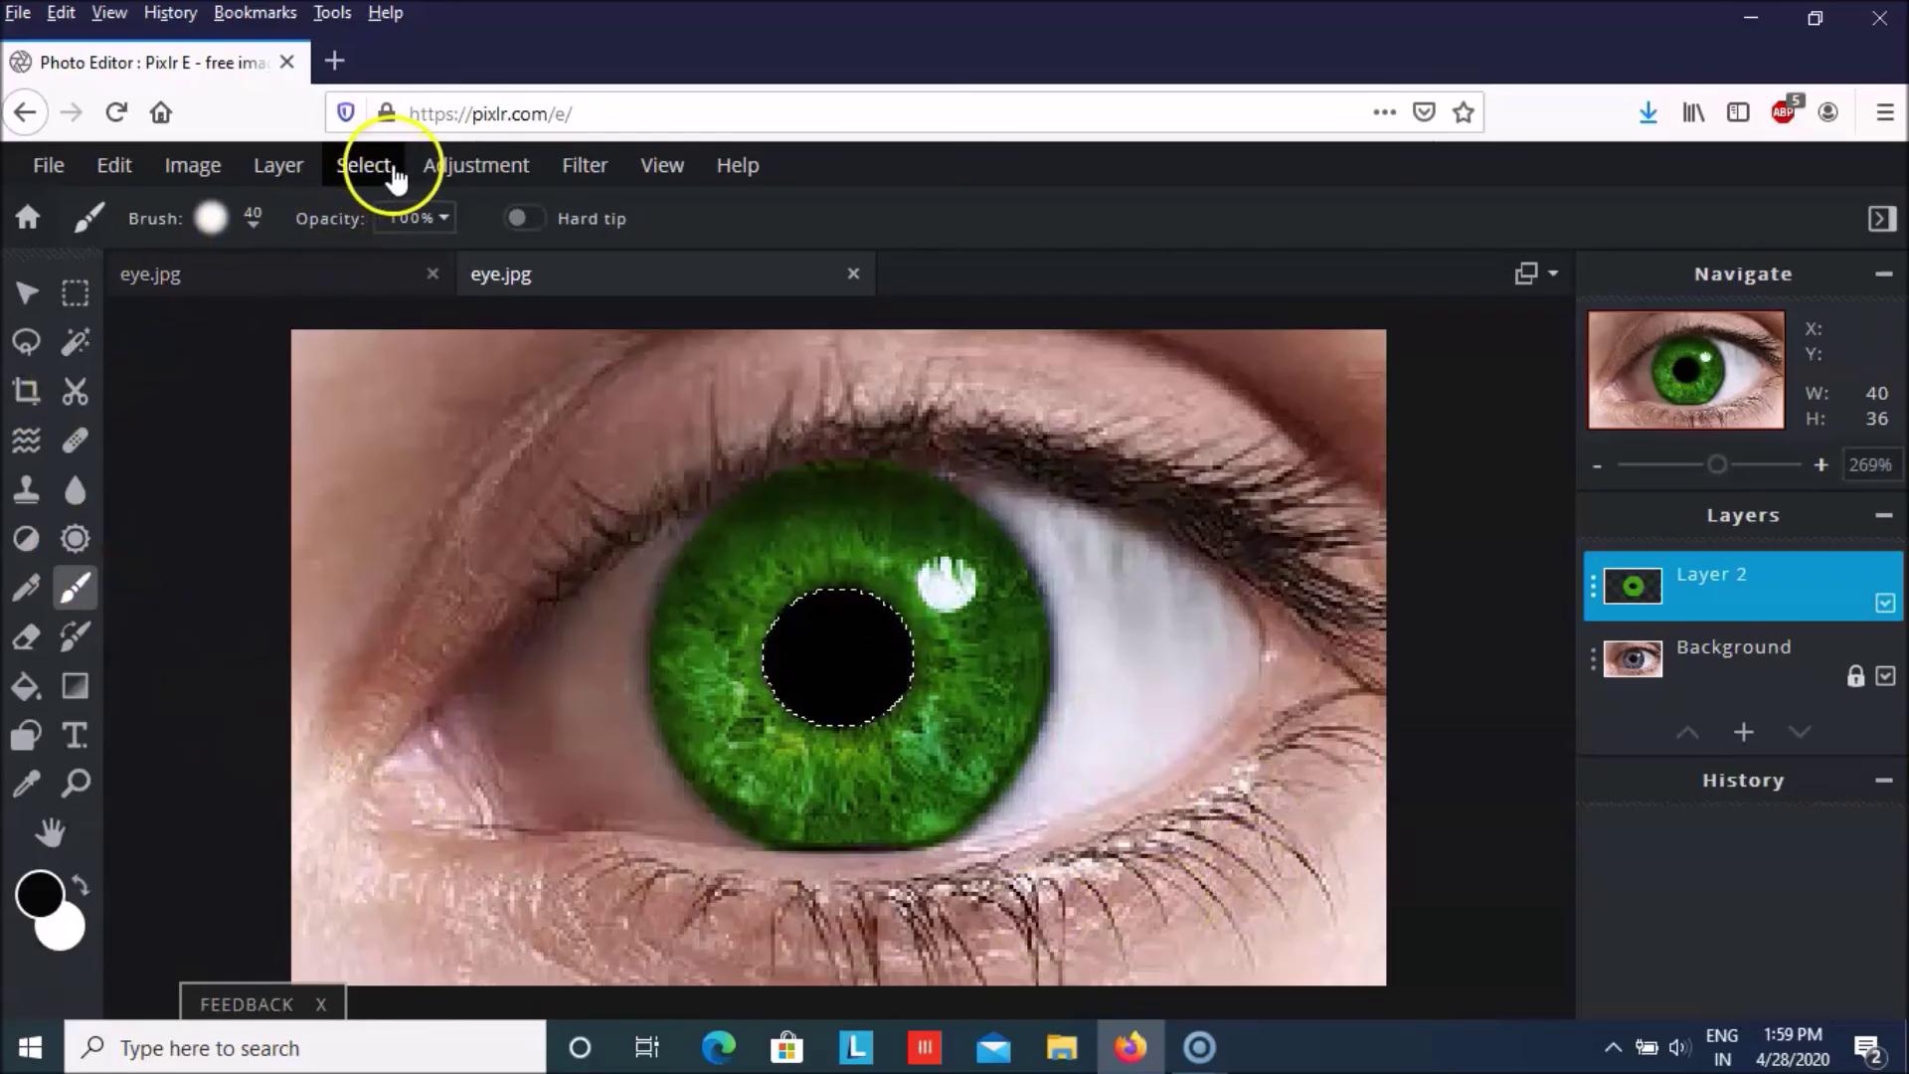
{"action": "left_click", "coordinate": [358, 171]}
Deselect the pupil and zoom out to view the finished green eye.
{"action": "left_click", "coordinate": [370, 282]}
{"action": "scroll", "coordinate": [979, 681], "scroll_direction": "down", "scroll_amount": 3}
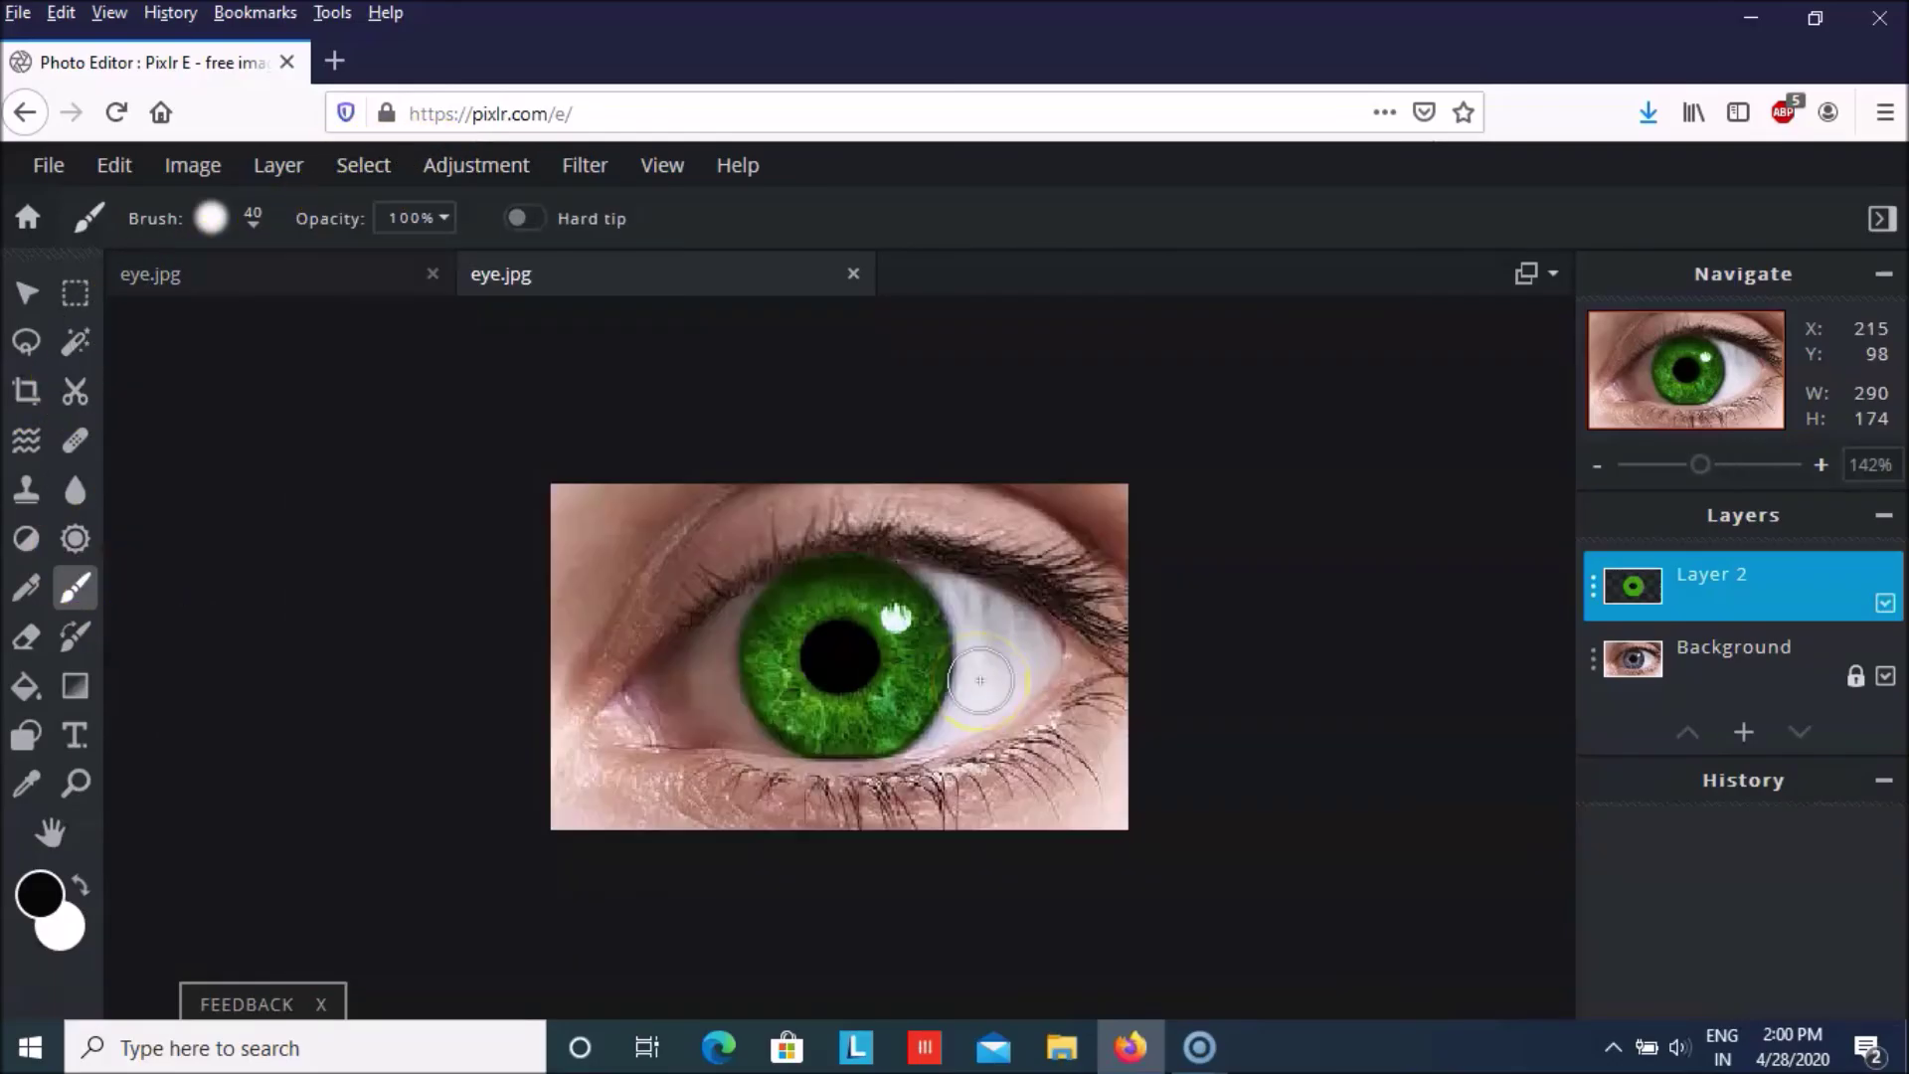